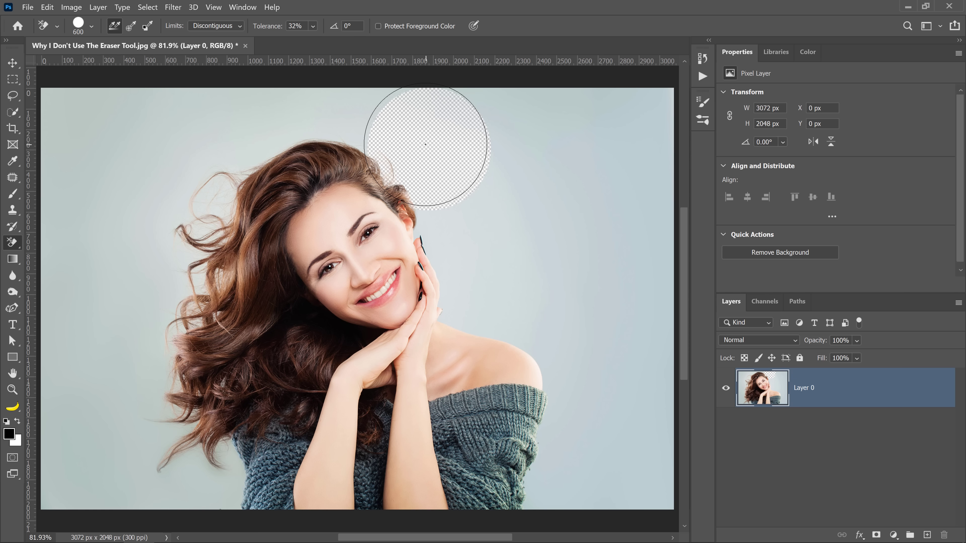
# Step: Undo the trial erasing, then prepare a duplicate of the Background layer with the original layer hidden
pyautogui.hotkey('ctrl', 'z')
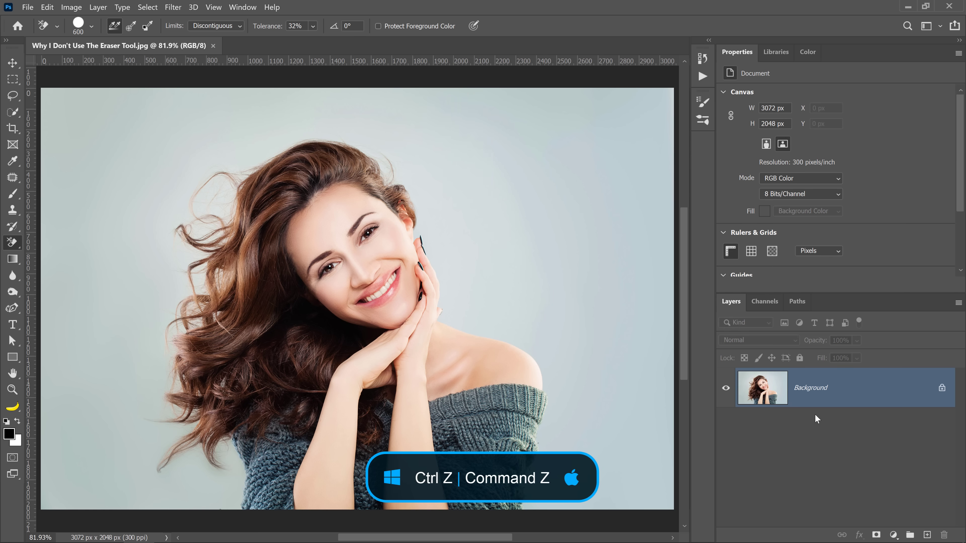
pyautogui.hotkey('ctrl', 'j')
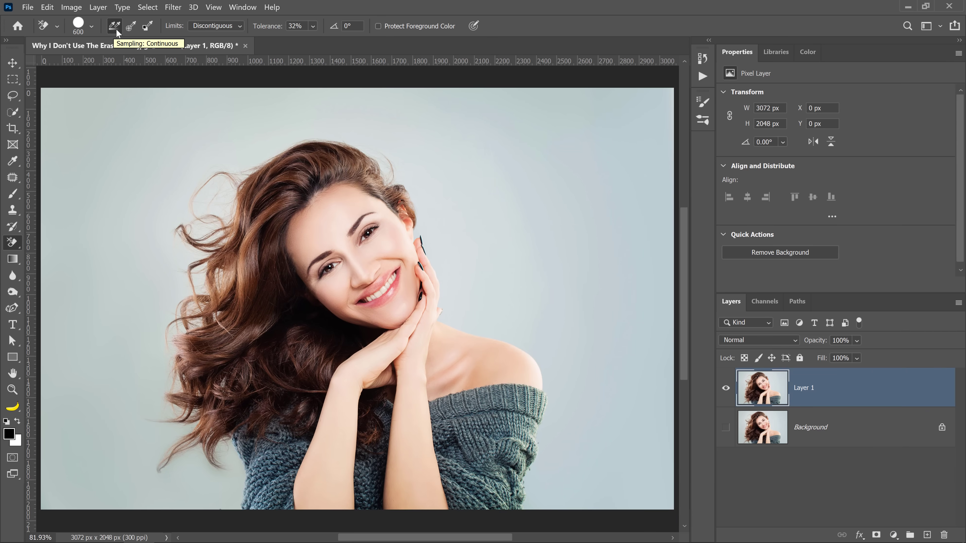
pyautogui.click(875, 298)
# Step: Erase the backdrop above and on both sides of the woman with the Background Eraser, changing its sampling from Continuous to Once
pyautogui.moveTo(428, 141)
pyautogui.mouseDown()
pyautogui.moveTo(307, 99)
pyautogui.moveTo(172, 137)
pyautogui.moveTo(136, 158)
pyautogui.moveTo(180, 197)
pyautogui.moveTo(166, 203)
pyautogui.moveTo(151, 251)
pyautogui.moveTo(164, 280)
pyautogui.moveTo(151, 311)
pyautogui.moveTo(155, 350)
pyautogui.moveTo(164, 319)
pyautogui.moveTo(181, 309)
pyautogui.mouseUp()
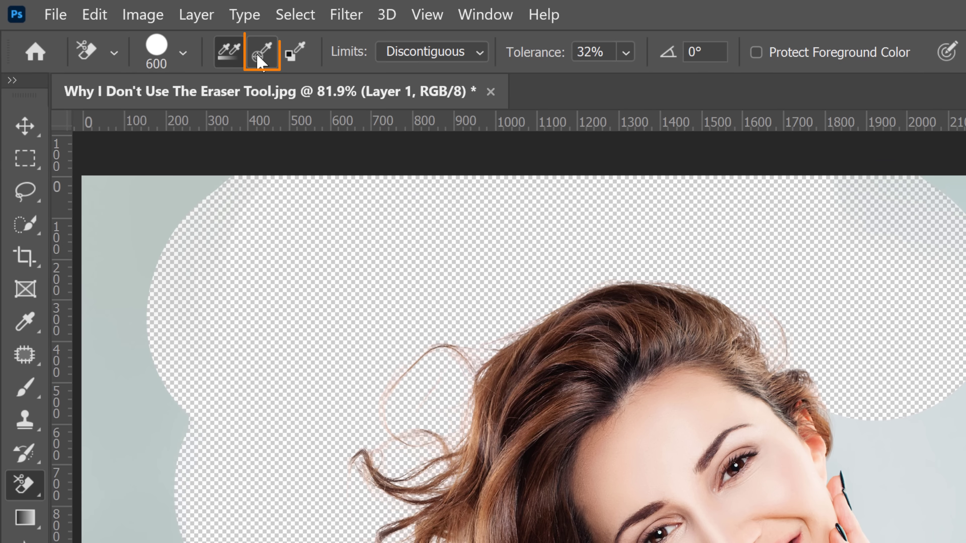
pyautogui.click(256, 55)
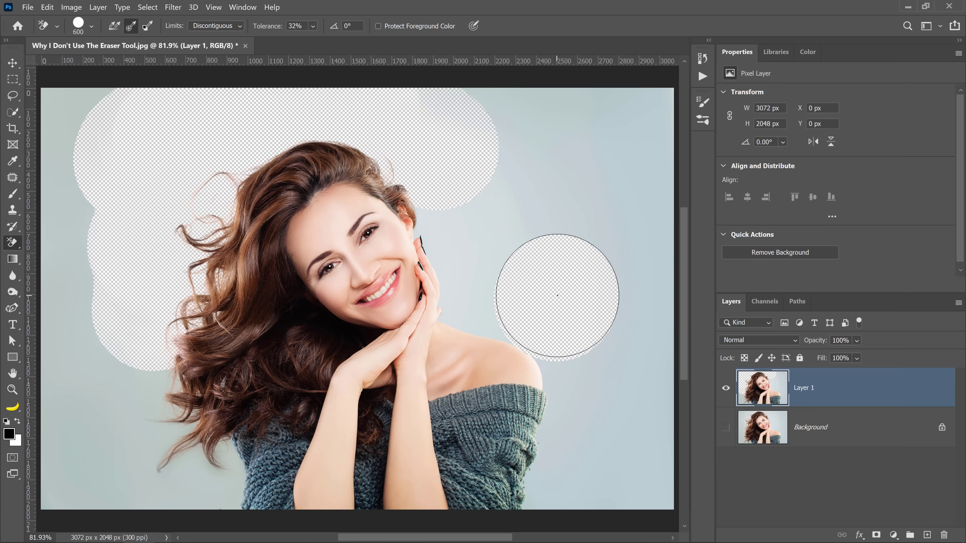
pyautogui.moveTo(556, 297)
pyautogui.mouseDown()
pyautogui.moveTo(517, 250)
pyautogui.moveTo(535, 199)
pyautogui.moveTo(464, 138)
pyautogui.moveTo(594, 125)
pyautogui.moveTo(632, 132)
pyautogui.moveTo(628, 164)
pyautogui.moveTo(594, 198)
pyautogui.moveTo(644, 259)
pyautogui.moveTo(633, 283)
pyautogui.moveTo(642, 354)
pyautogui.moveTo(632, 369)
pyautogui.moveTo(600, 341)
pyautogui.moveTo(611, 386)
pyautogui.moveTo(606, 448)
pyautogui.moveTo(615, 460)
pyautogui.moveTo(639, 457)
pyautogui.moveTo(595, 484)
pyautogui.moveTo(603, 433)
pyautogui.mouseUp()
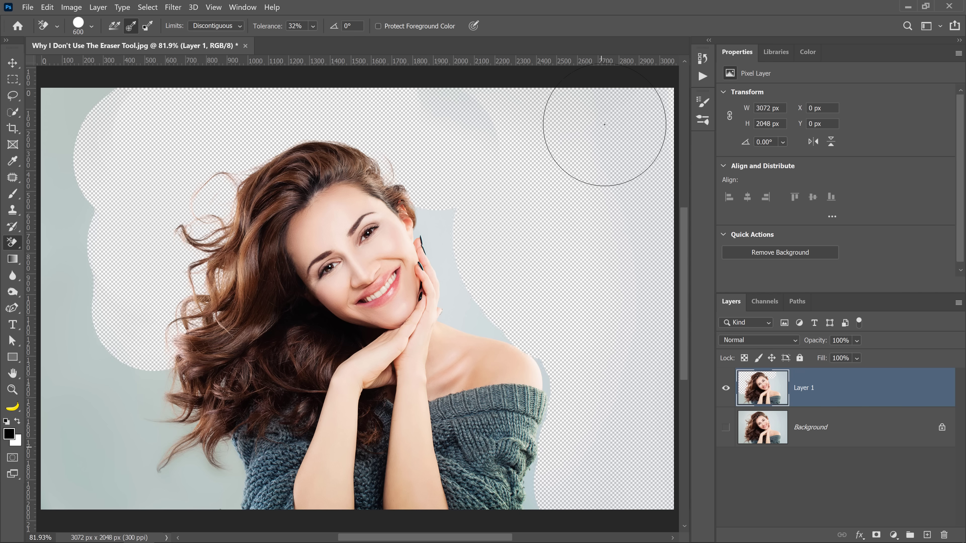
pyautogui.moveTo(604, 125)
pyautogui.mouseDown()
pyautogui.moveTo(553, 87)
pyautogui.moveTo(296, 58)
pyautogui.moveTo(80, 62)
pyautogui.moveTo(54, 314)
pyautogui.mouseUp()
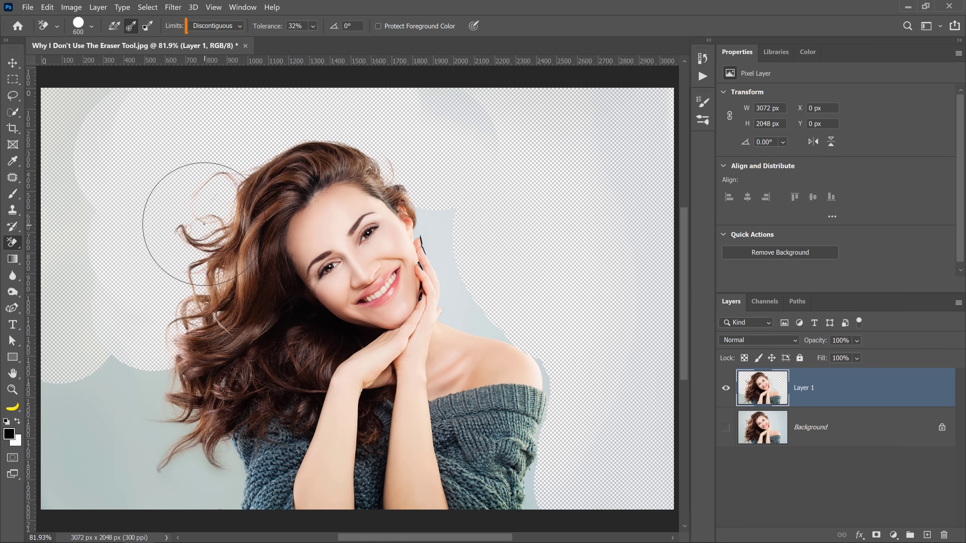
# Step: Set the eraser limits to Find Edges and erase the backdrop around the lower hair and sleeve on the image's left side
pyautogui.click(221, 27)
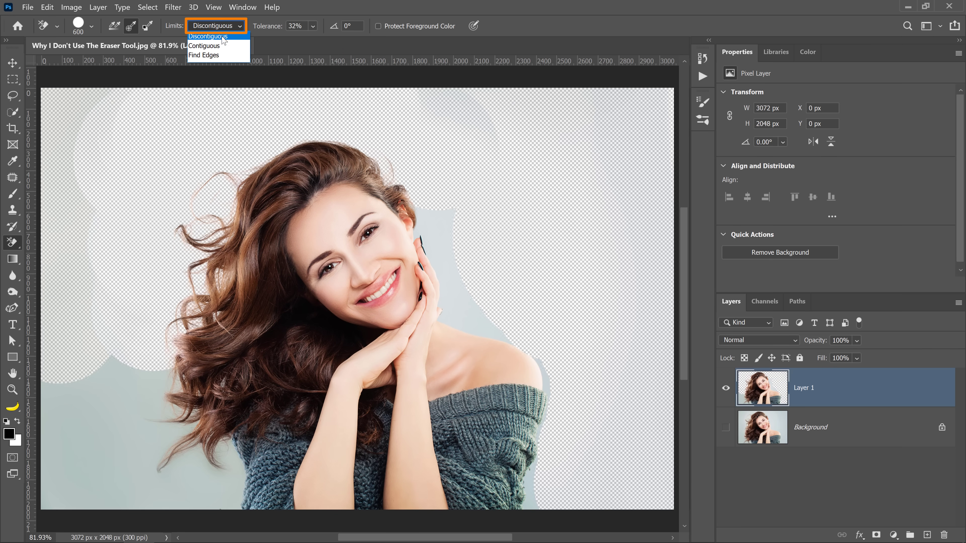
pyautogui.click(216, 55)
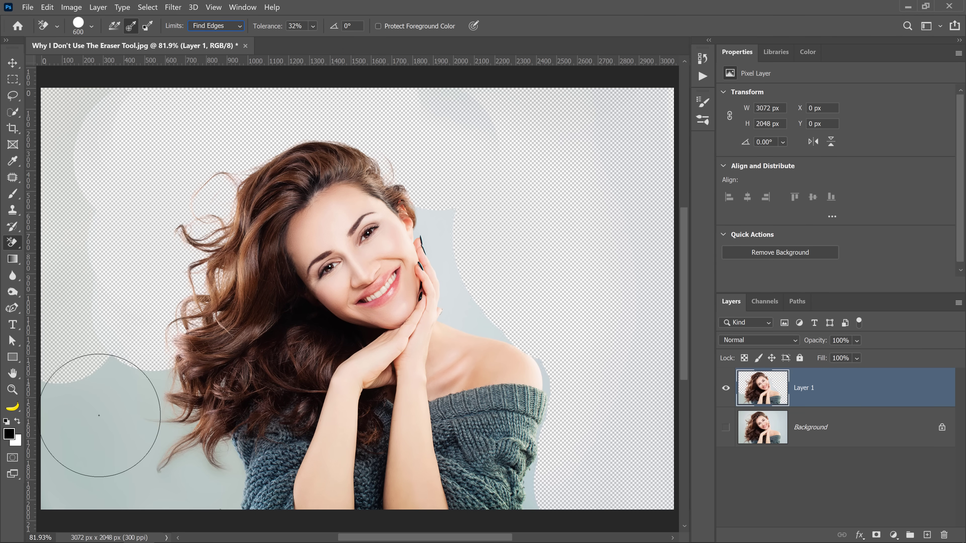
pyautogui.click(195, 489)
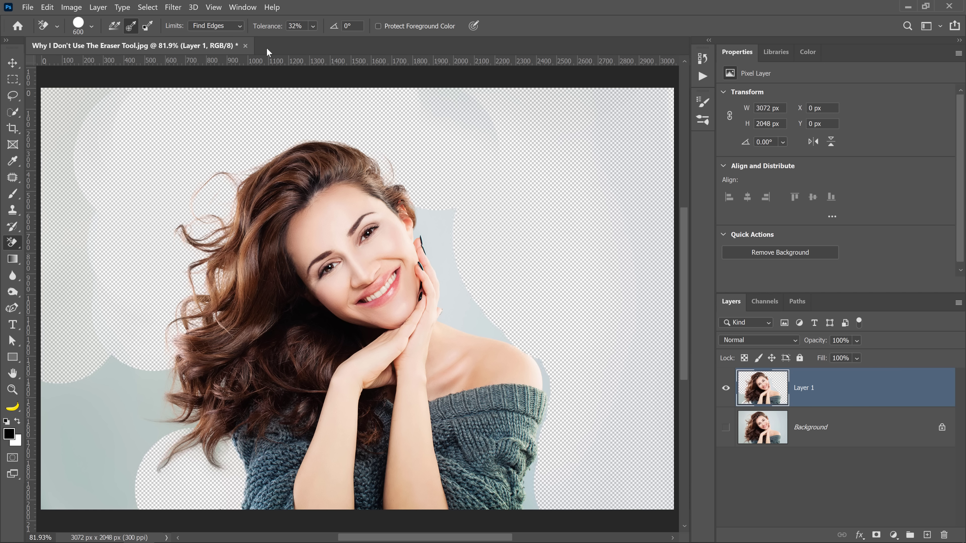
pyautogui.click(101, 387)
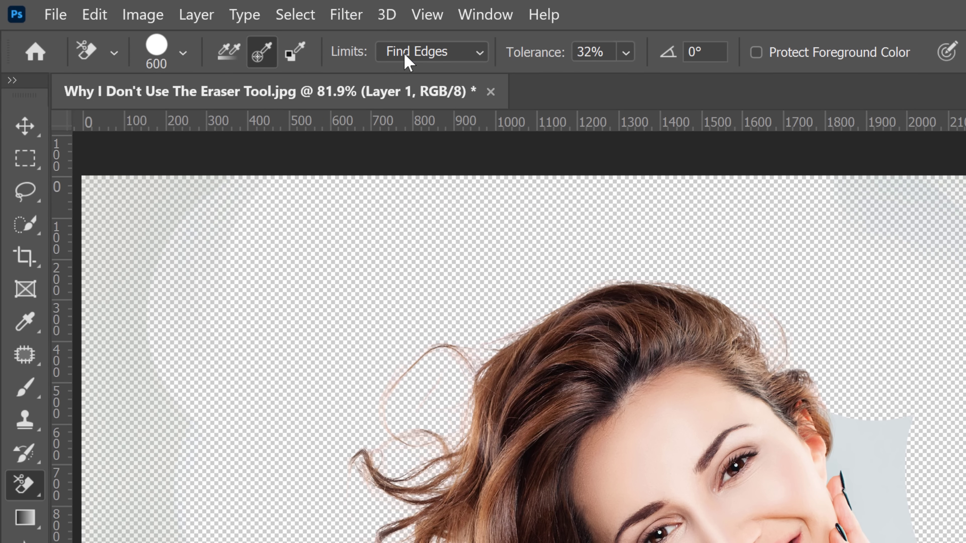
# Step: Set the eraser limits back to Discontiguous and erase the remaining backdrop along the image's left side
pyautogui.click(203, 28)
pyautogui.click(409, 73)
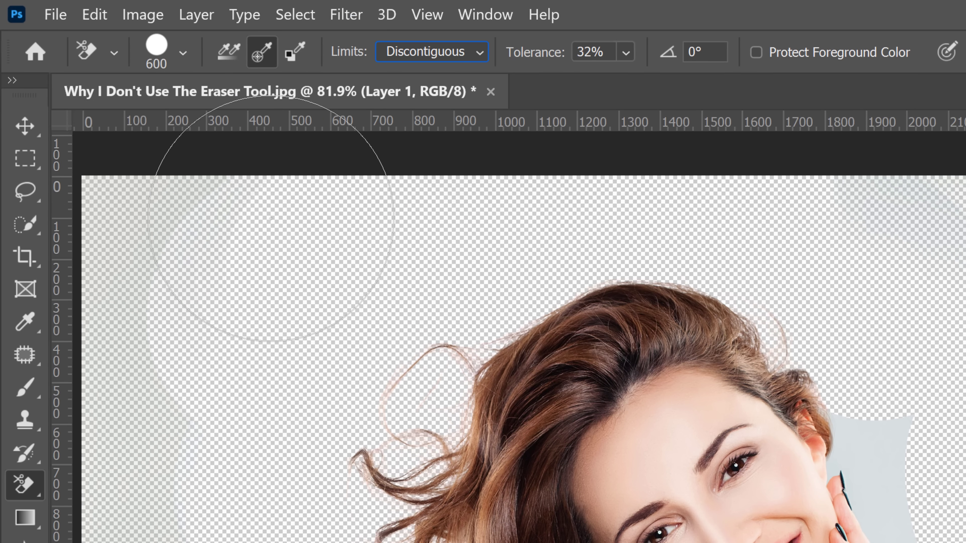
pyautogui.moveTo(134, 226)
pyautogui.mouseDown()
pyautogui.moveTo(214, 237)
pyautogui.moveTo(109, 516)
pyautogui.moveTo(71, 439)
pyautogui.moveTo(63, 467)
pyautogui.moveTo(129, 442)
pyautogui.moveTo(141, 433)
pyautogui.moveTo(146, 392)
pyautogui.moveTo(161, 385)
pyautogui.mouseUp()
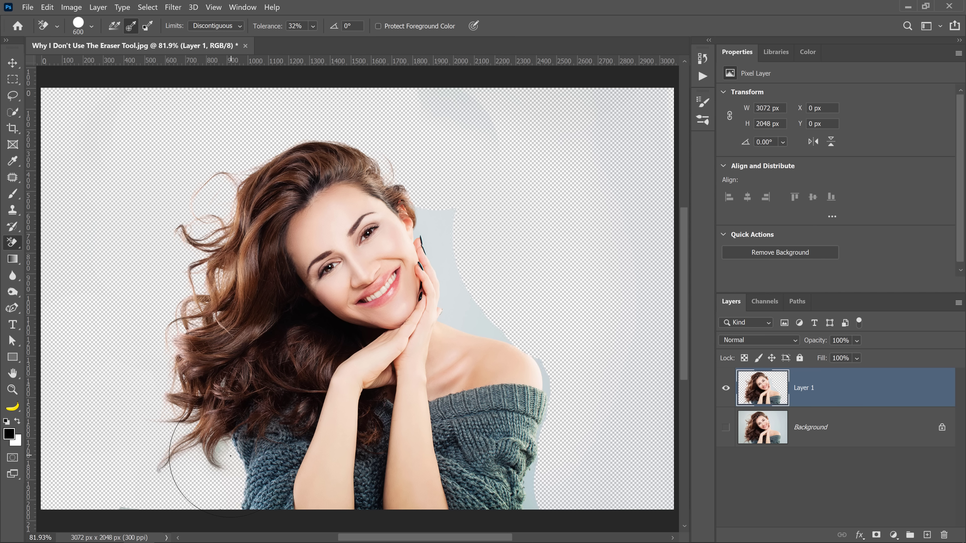
# Step: Try erasing the backdrop strip beside the hand and bare shoulder with a 150 px brush, then undo the stroke
pyautogui.press('[')
pyautogui.press('[')
pyautogui.press('[')
pyautogui.press('[')
pyautogui.press('[')
pyautogui.press('[')
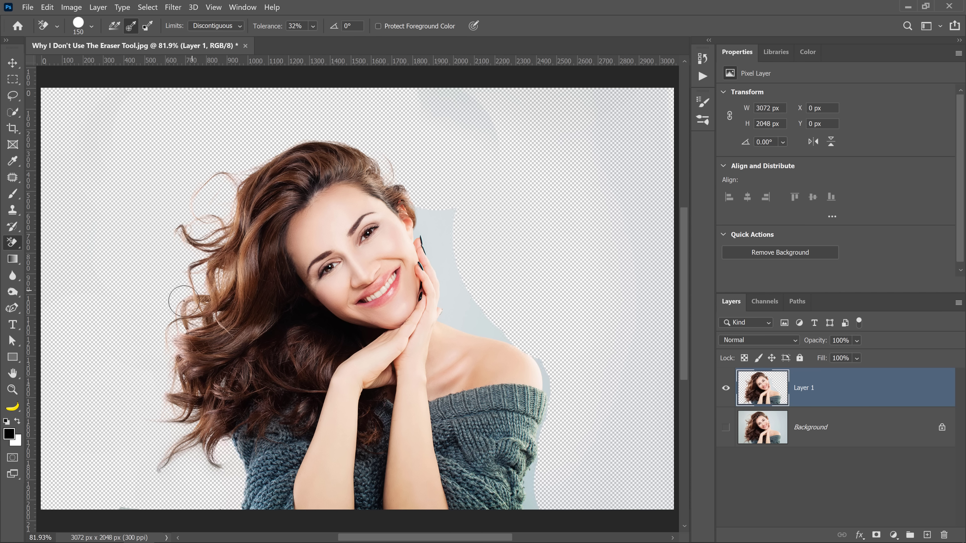
pyautogui.moveTo(431, 205)
pyautogui.mouseDown()
pyautogui.moveTo(427, 233)
pyautogui.moveTo(451, 274)
pyautogui.moveTo(449, 308)
pyautogui.moveTo(541, 341)
pyautogui.mouseUp()
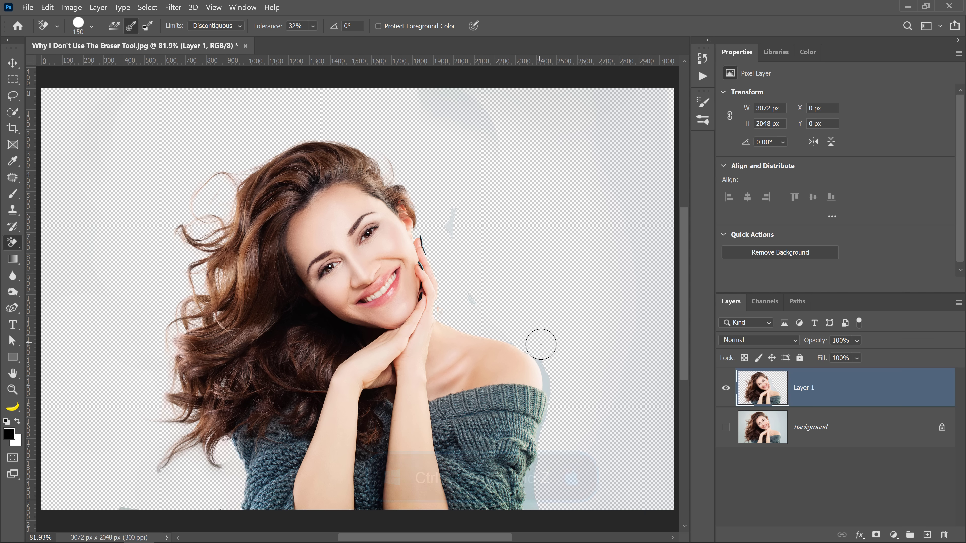
pyautogui.hotkey('ctrl', 'z')
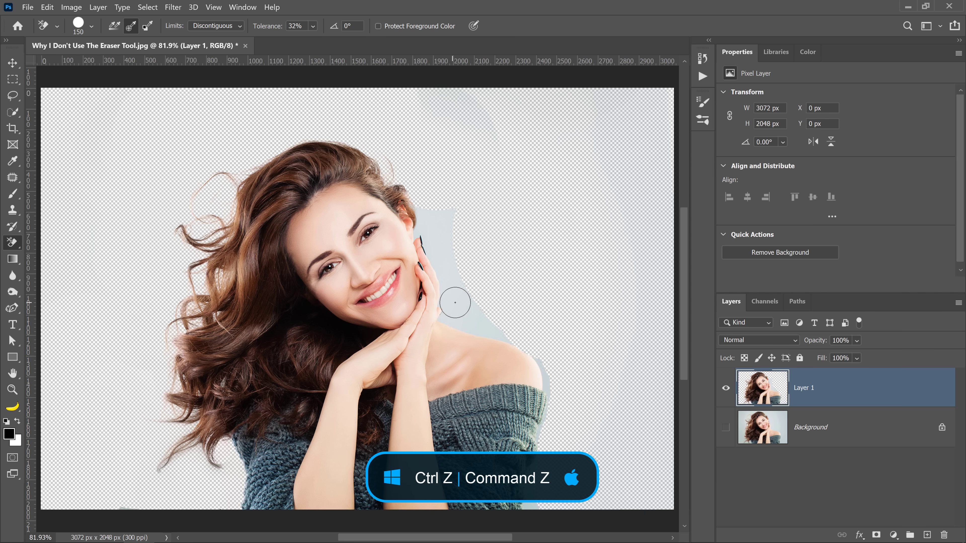
# Step: Erase the backdrop beside the ear, hand, shoulder and sweater sleeve with a 100 px eraser brush
pyautogui.press('[')
pyautogui.press('[')
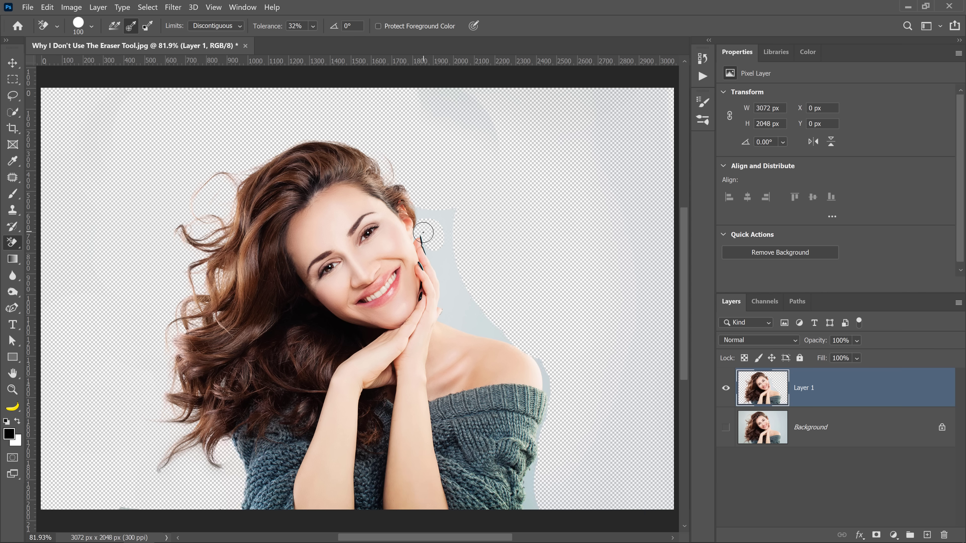
pyautogui.moveTo(425, 237)
pyautogui.mouseDown()
pyautogui.moveTo(420, 203)
pyautogui.moveTo(461, 223)
pyautogui.moveTo(446, 214)
pyautogui.moveTo(454, 273)
pyautogui.moveTo(473, 307)
pyautogui.moveTo(542, 352)
pyautogui.moveTo(554, 387)
pyautogui.mouseUp()
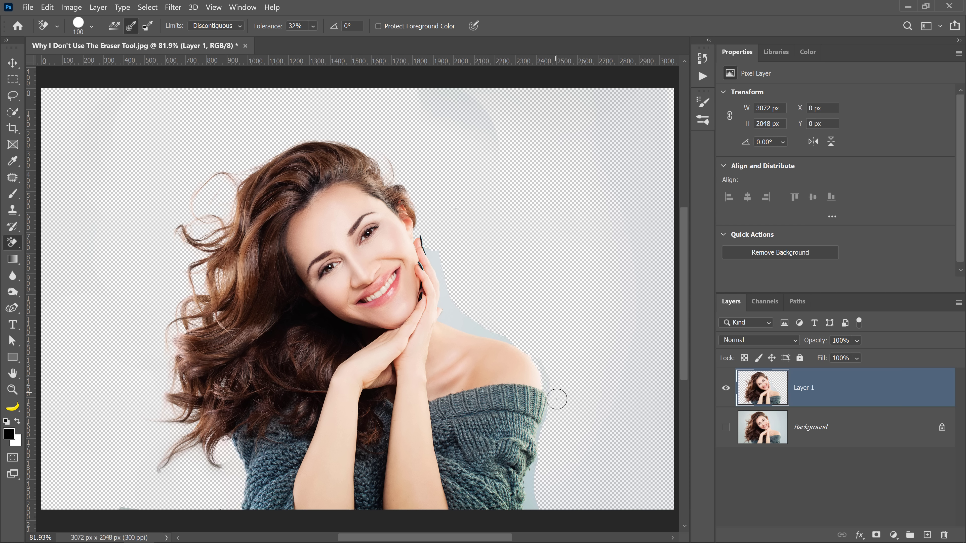
pyautogui.moveTo(543, 463); pyautogui.dragTo(530, 504)
# Step: Clear the leftover strip along the neck and shoulder with a 50 px brush, and lower the eraser tolerance to 7%
pyautogui.press('[')
pyautogui.press('[')
pyautogui.press('[')
pyautogui.press('[')
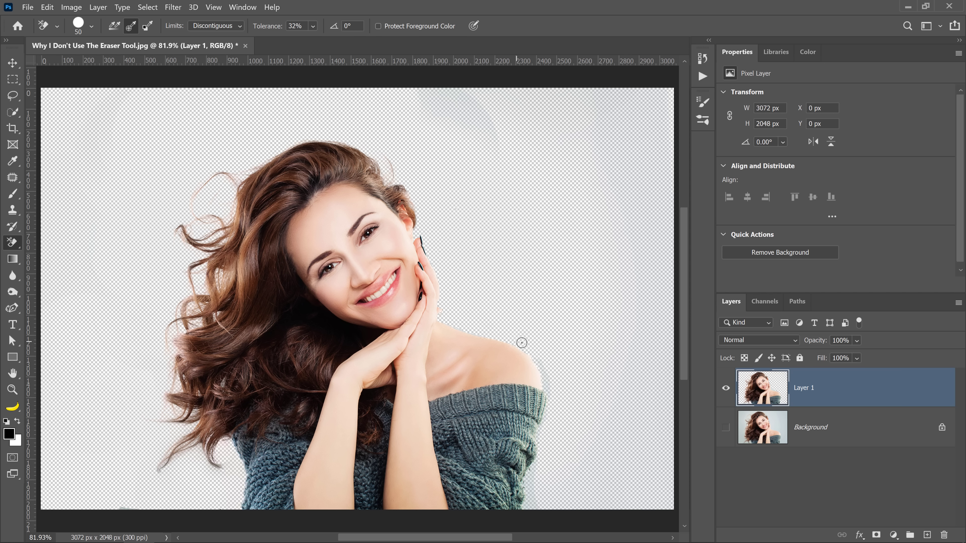
pyautogui.moveTo(270, 29); pyautogui.dragTo(256, 27)
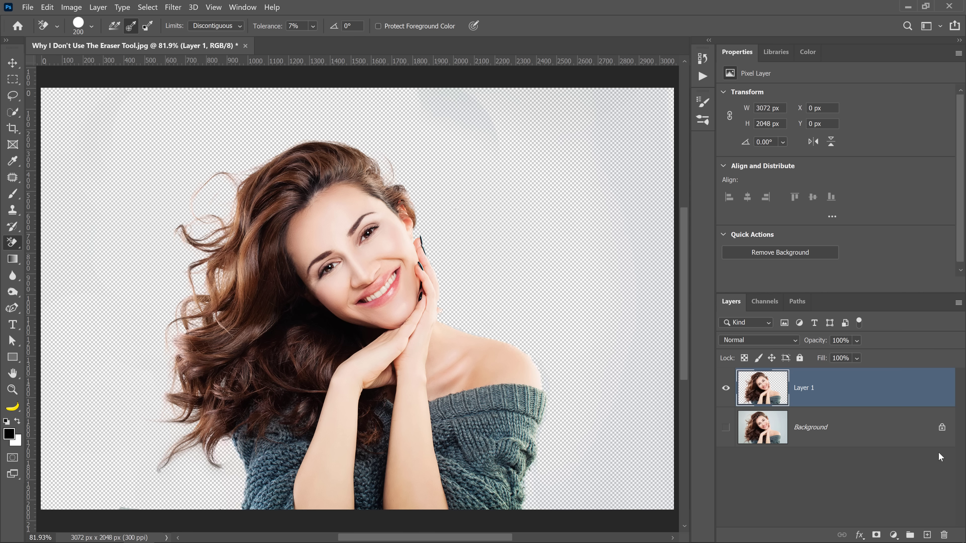
# Step: Add a black Solid Color fill layer between the Background layer and Layer 1
pyautogui.click(897, 433)
pyautogui.click(894, 534)
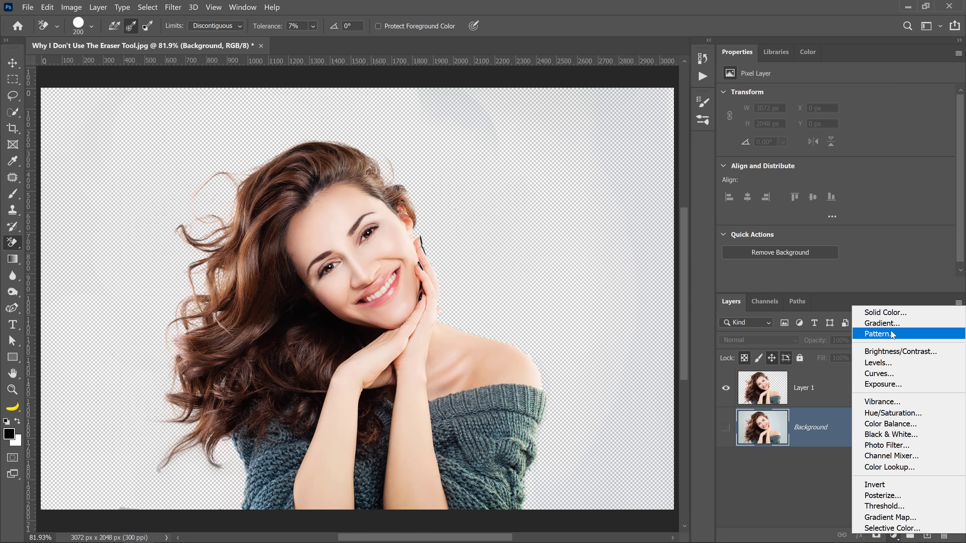
pyautogui.click(886, 313)
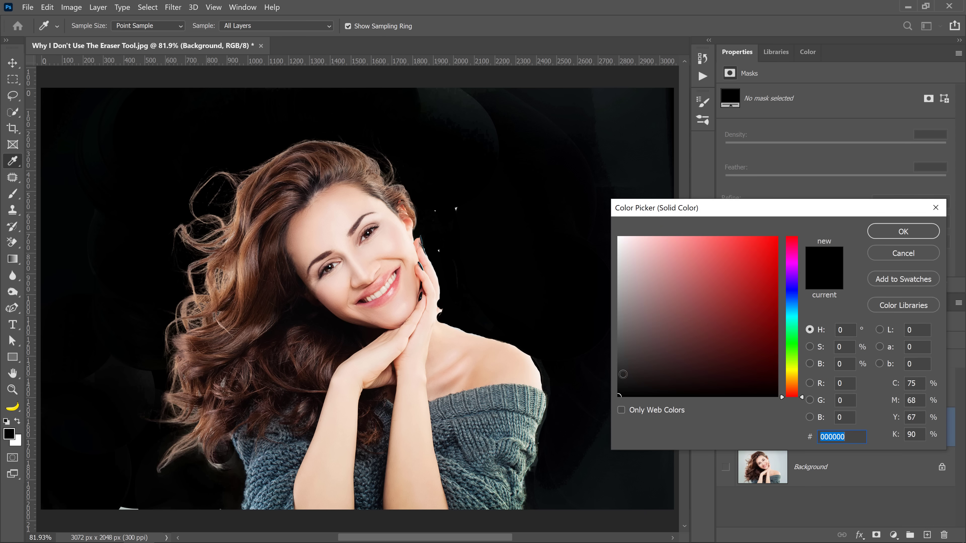
pyautogui.click(619, 374)
pyautogui.click(592, 392)
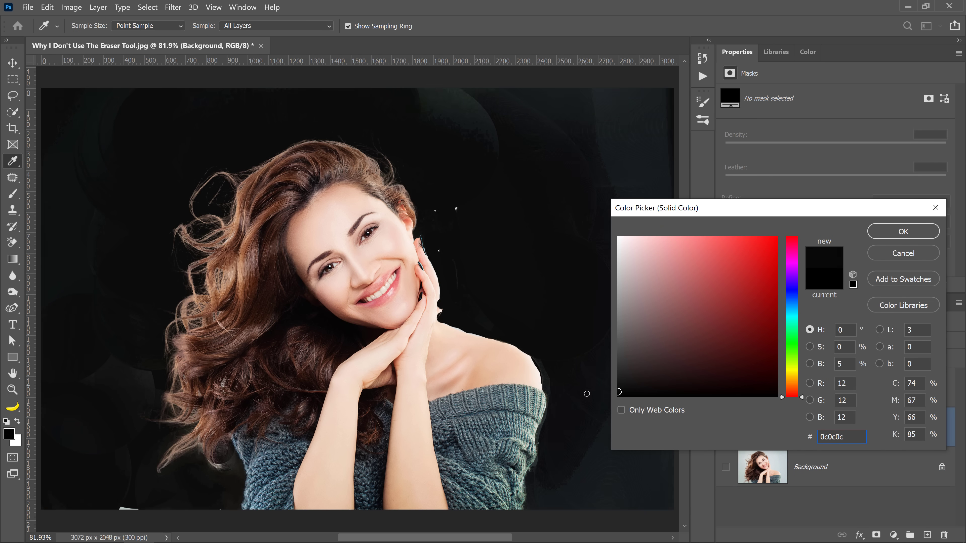
pyautogui.click(903, 232)
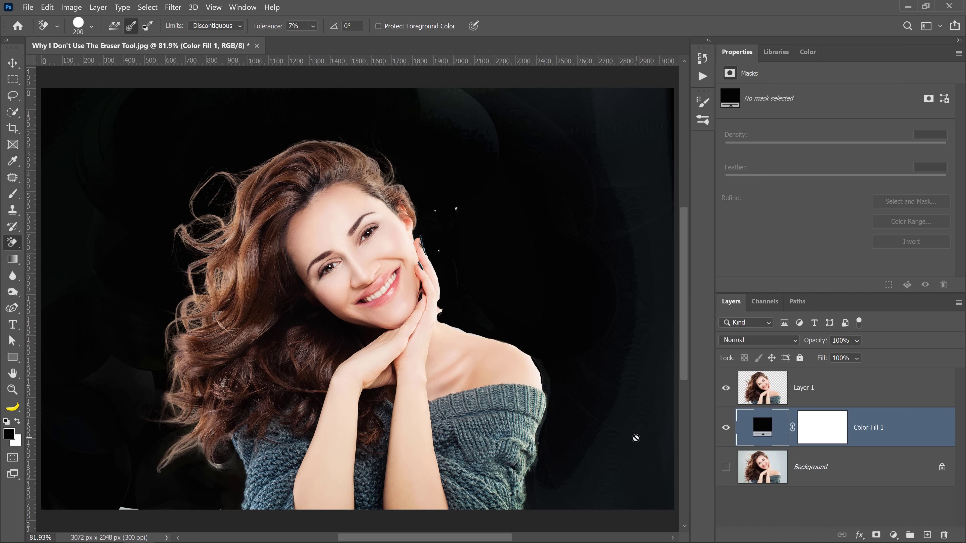
# Step: On Layer 1, raise the eraser tolerance to 92% and erase the backdrop residue in the upper area beside the head
pyautogui.click(775, 392)
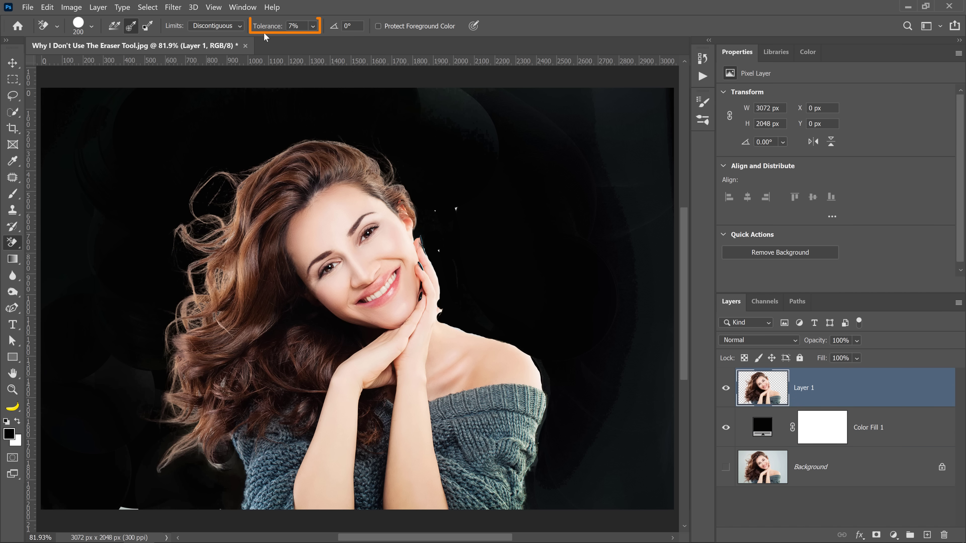
pyautogui.moveTo(269, 26); pyautogui.dragTo(284, 26)
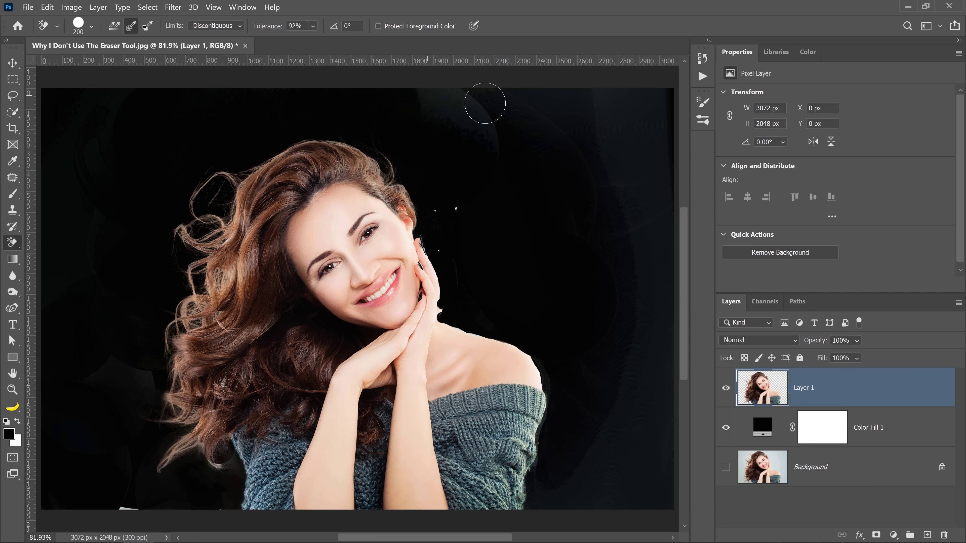
pyautogui.moveTo(470, 115)
pyautogui.mouseDown()
pyautogui.moveTo(502, 104)
pyautogui.moveTo(471, 93)
pyautogui.moveTo(464, 130)
pyautogui.moveTo(456, 115)
pyautogui.mouseUp()
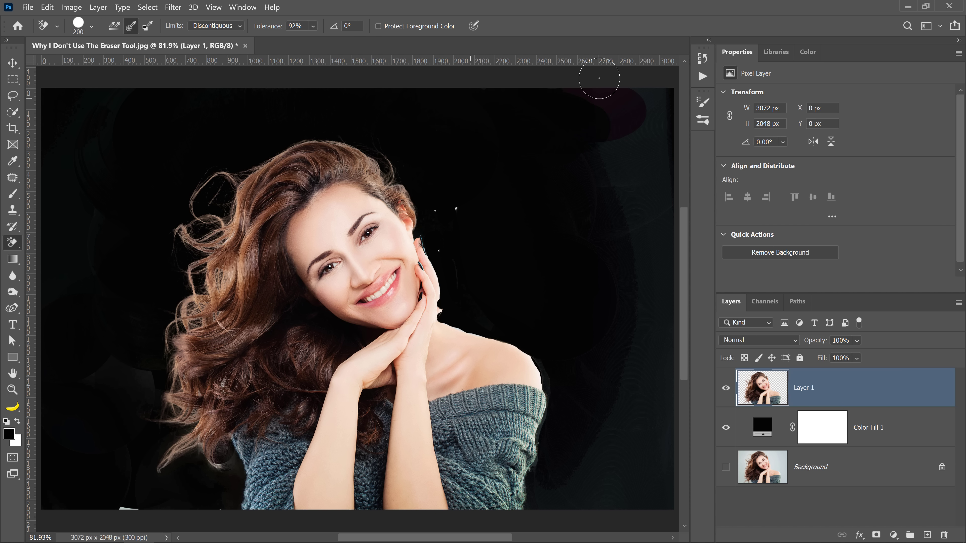
# Step: Enlarge the eraser brush to 300 px and erase the faint backdrop residue down the image's right side to the lower corner
pyautogui.moveTo(625, 139)
pyautogui.mouseDown()
pyautogui.moveTo(617, 182)
pyautogui.moveTo(621, 169)
pyautogui.mouseUp()
pyautogui.press(']')
pyautogui.press(']')
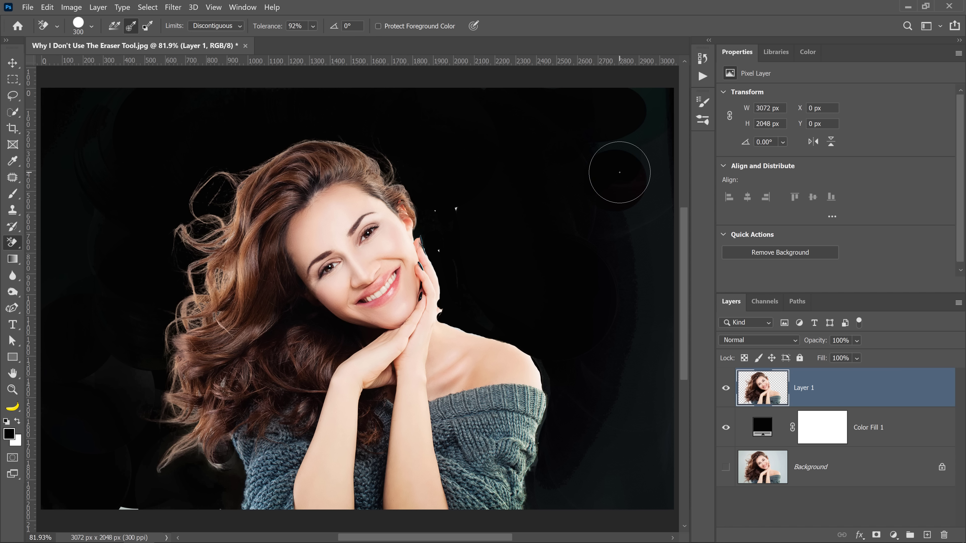
pyautogui.click(613, 146)
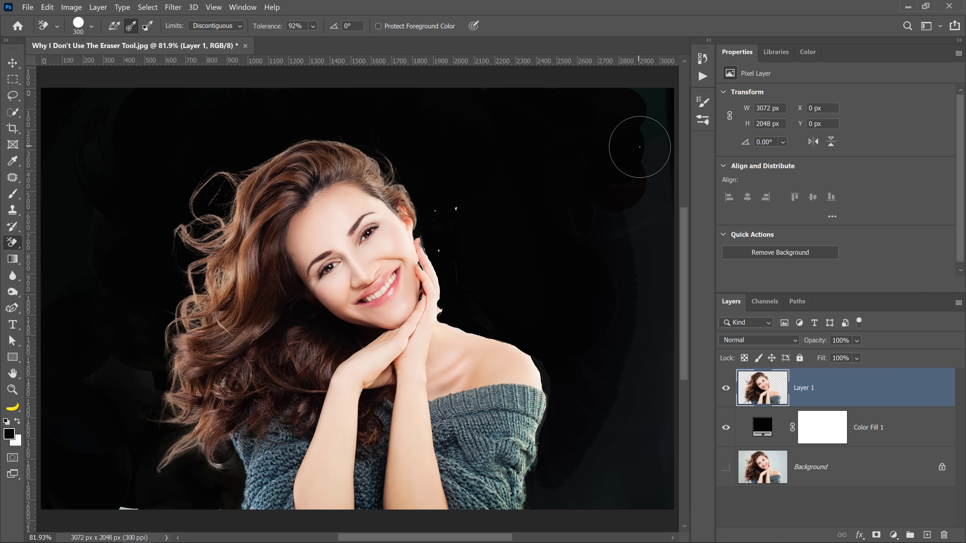
pyautogui.moveTo(639, 147)
pyautogui.mouseDown()
pyautogui.moveTo(644, 107)
pyautogui.moveTo(654, 135)
pyautogui.moveTo(627, 178)
pyautogui.moveTo(629, 249)
pyautogui.moveTo(606, 307)
pyautogui.moveTo(652, 200)
pyautogui.moveTo(561, 342)
pyautogui.mouseUp()
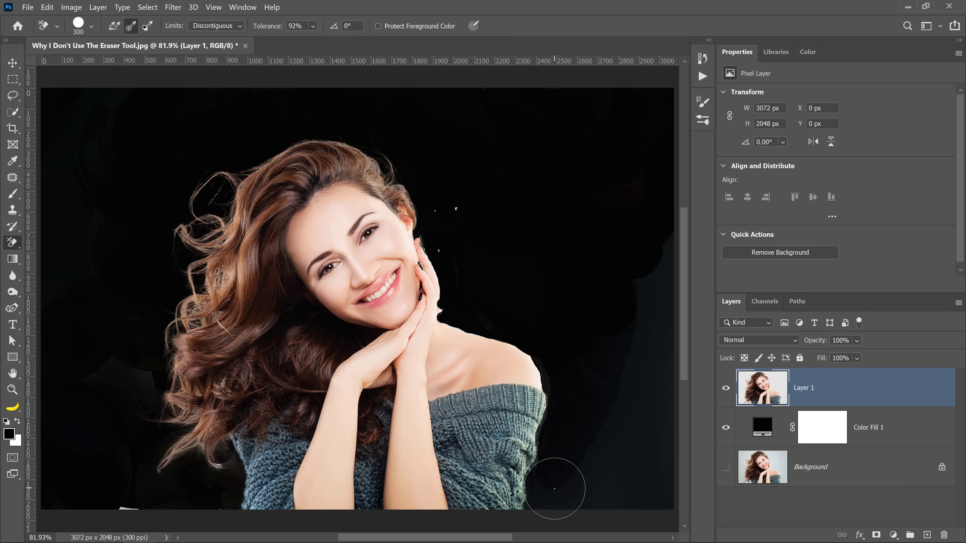
pyautogui.moveTo(555, 488)
pyautogui.mouseDown()
pyautogui.moveTo(625, 350)
pyautogui.moveTo(649, 193)
pyautogui.moveTo(642, 500)
pyautogui.moveTo(647, 340)
pyautogui.moveTo(582, 459)
pyautogui.moveTo(689, 517)
pyautogui.mouseUp()
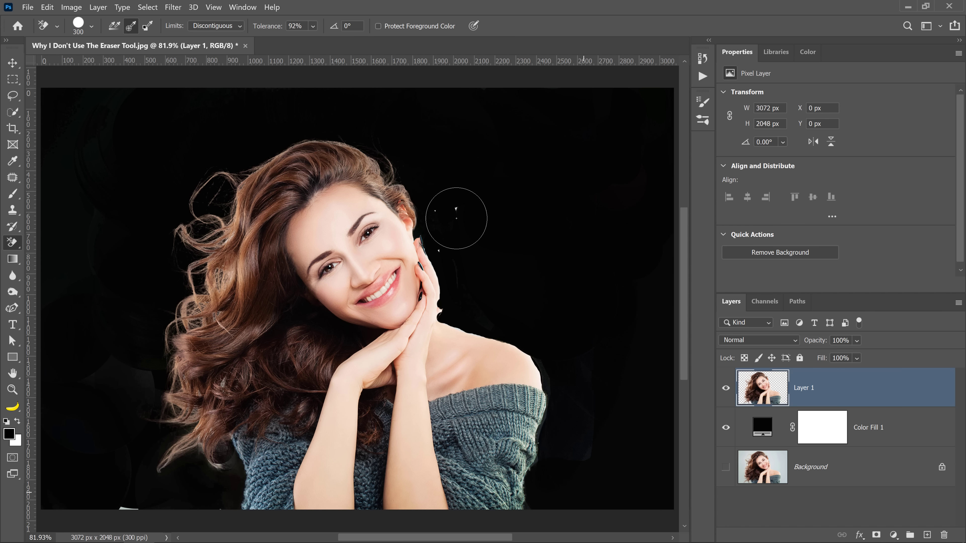
# Step: Erase the light specks beside the ear and hand and the faint residue on the image's left side
pyautogui.moveTo(456, 219)
pyautogui.mouseDown()
pyautogui.moveTo(464, 246)
pyautogui.moveTo(453, 204)
pyautogui.mouseUp()
pyautogui.moveTo(127, 376); pyautogui.dragTo(138, 374)
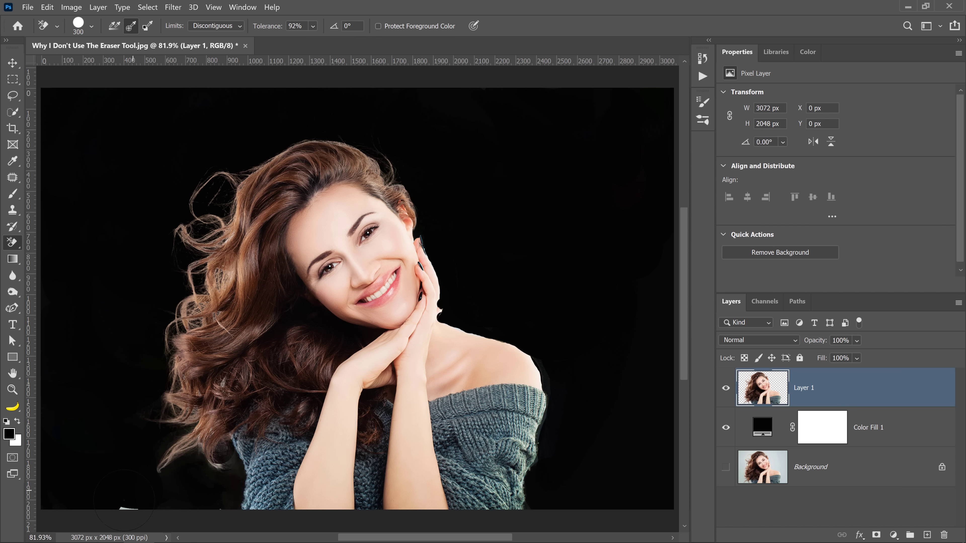
# Step: Try erasing the residue from the lower-left edge up towards the hair tips, then undo the stroke
pyautogui.moveTo(126, 506)
pyautogui.mouseDown()
pyautogui.moveTo(188, 509)
pyautogui.moveTo(190, 482)
pyautogui.mouseUp()
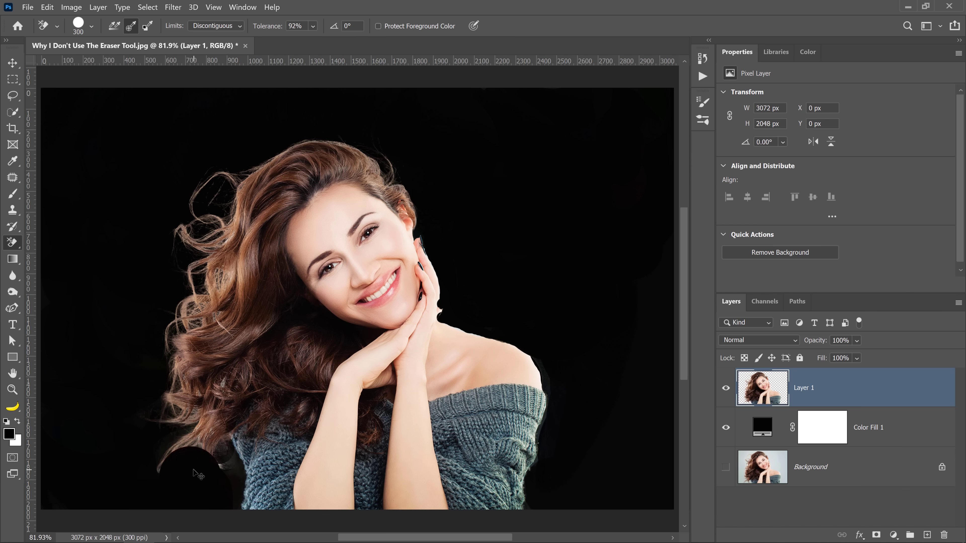
pyautogui.hotkey('ctrl', 'z')
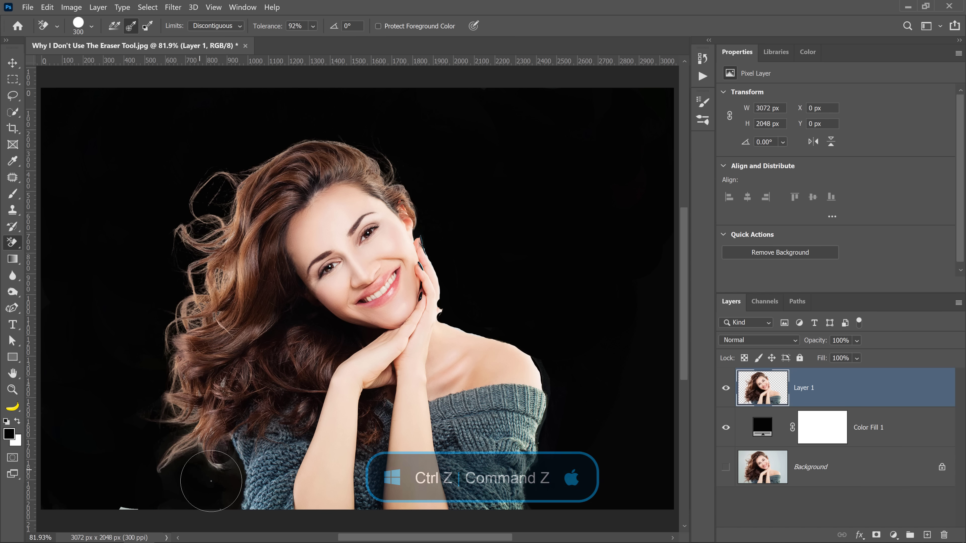
# Step: Erase the light speck at the image's lower-left edge, then try erasing between the hair tips and the sweater and undo that stroke
pyautogui.click(140, 504)
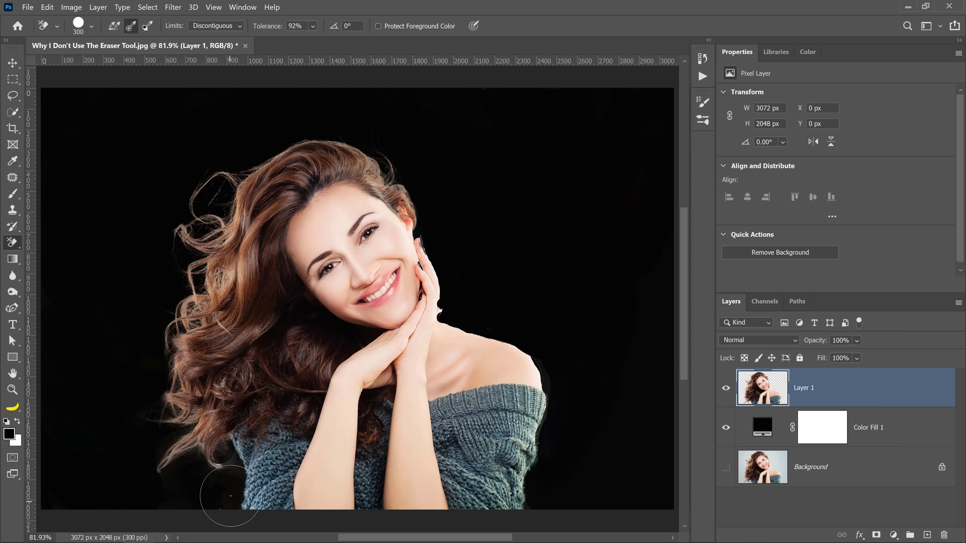
pyautogui.click(229, 463)
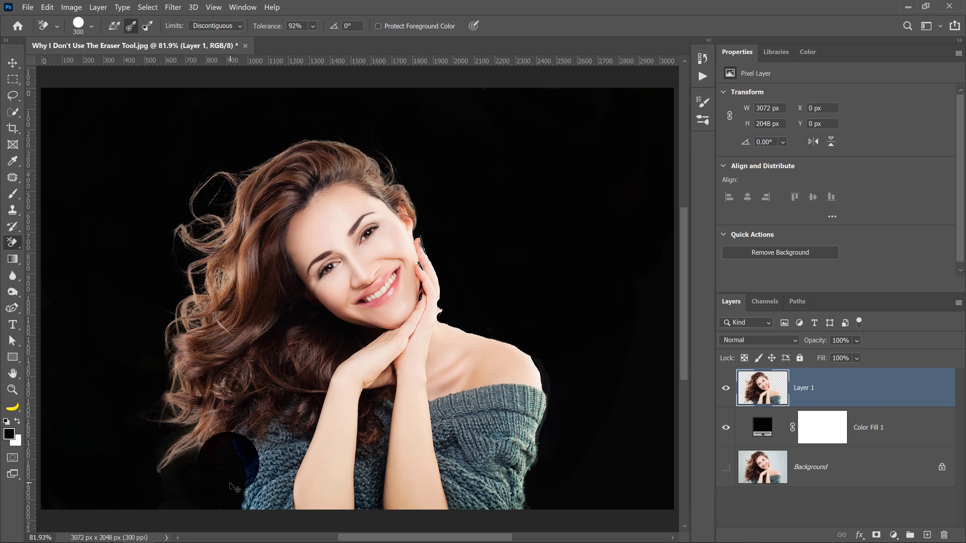
pyautogui.hotkey('ctrl', 'z')
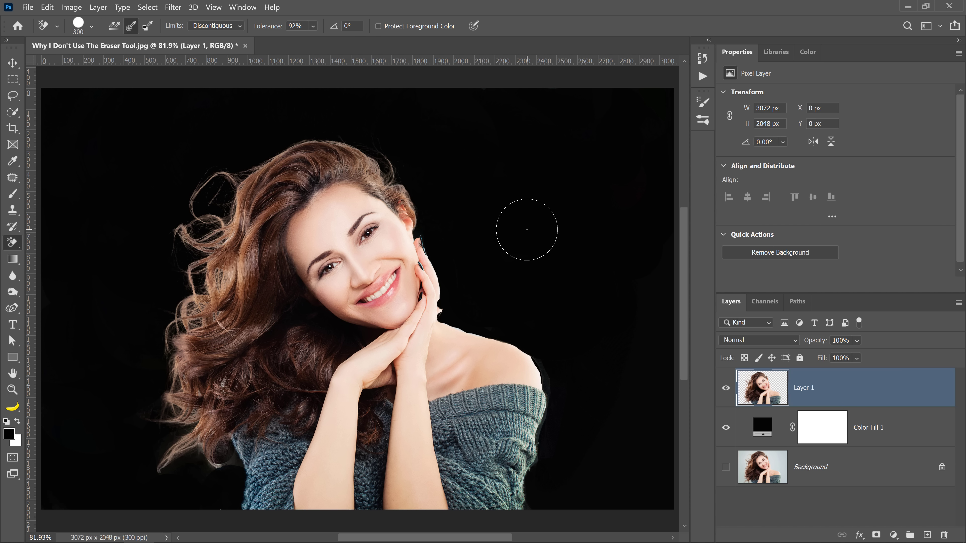
# Step: Preview other fill colours, such as 72ff00 green, on Color Fill 1 to check the cutout, then cancel the colour change
pyautogui.doubleClick(757, 427)
pyautogui.moveTo(678, 331); pyautogui.dragTo(778, 236)
pyautogui.moveTo(792, 380); pyautogui.dragTo(789, 356)
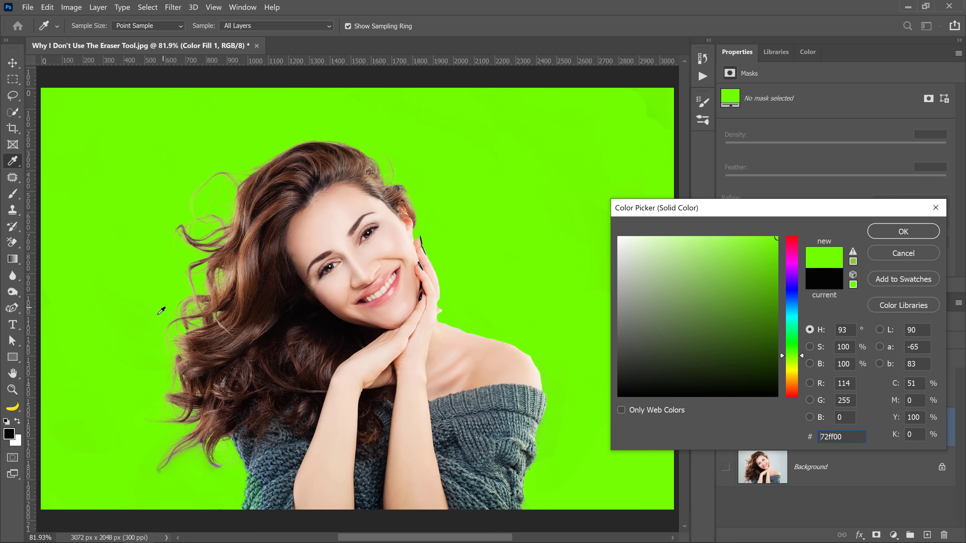
pyautogui.moveTo(794, 364); pyautogui.dragTo(787, 317)
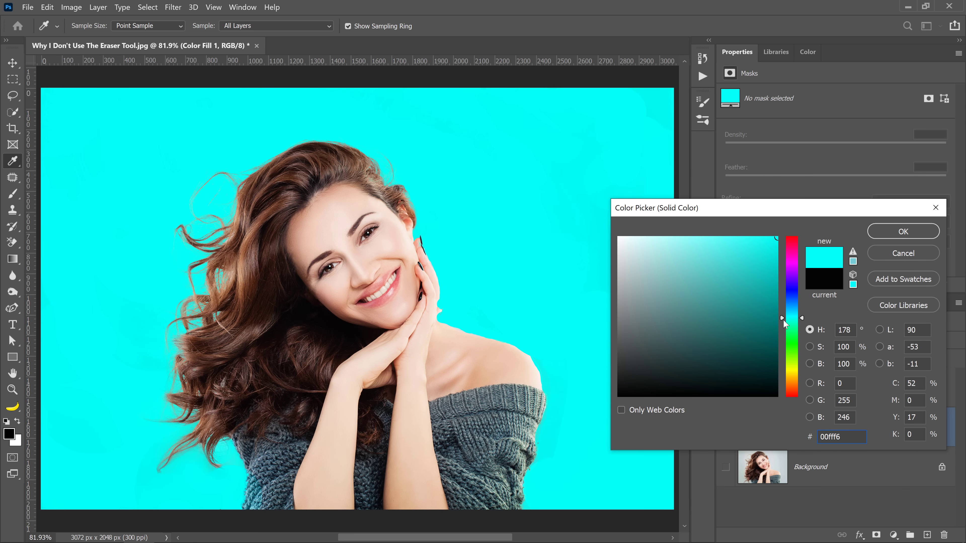
pyautogui.click(882, 254)
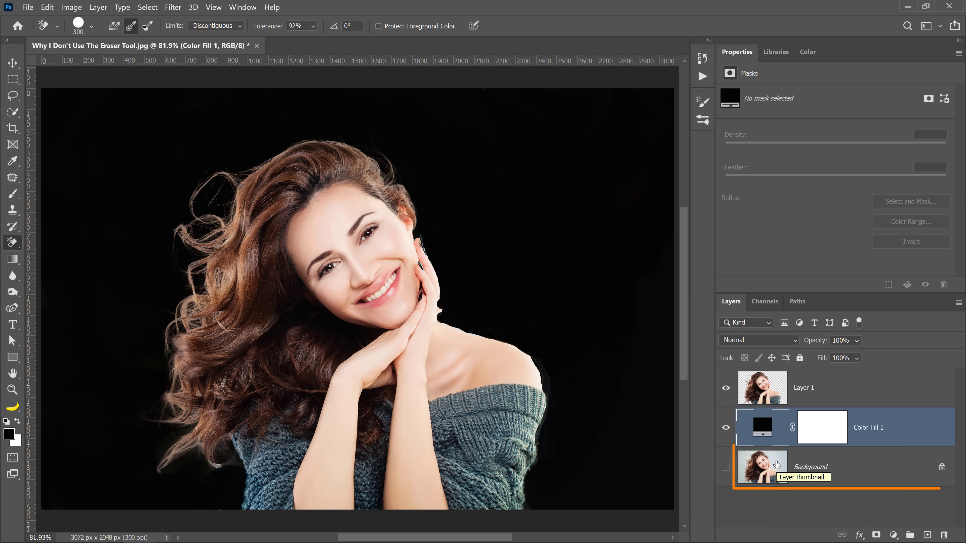
# Step: Duplicate the Background layer
pyautogui.click(767, 476)
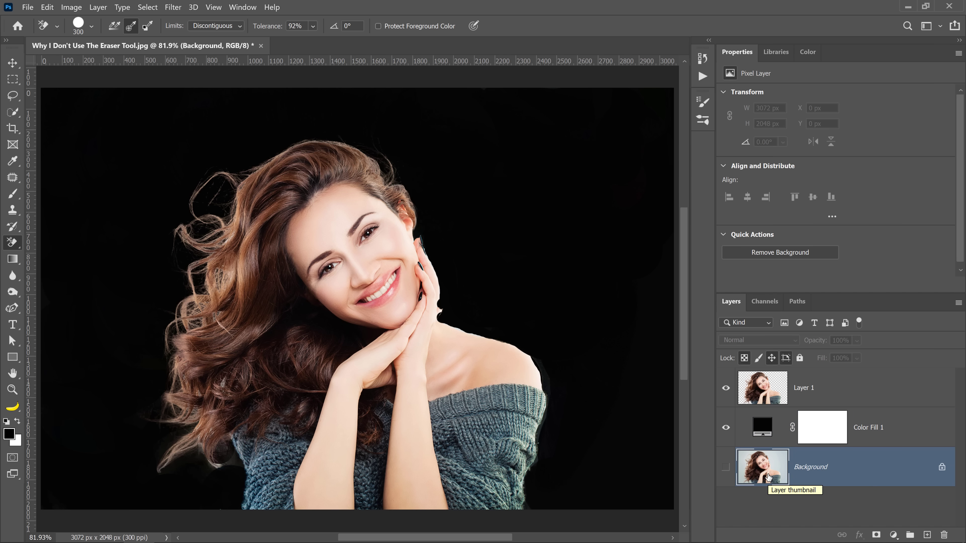
pyautogui.hotkey('ctrl', 'j')
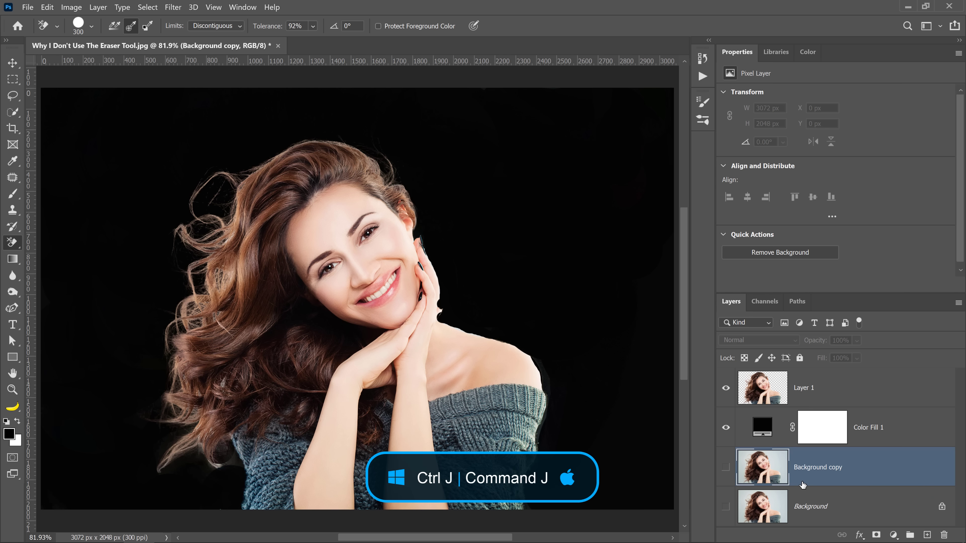
# Step: Load Layer 1's visible pixels as a selection and delete Layer 1
pyautogui.keyDown('ctrl'); pyautogui.click(772, 389); pyautogui.keyUp('ctrl')
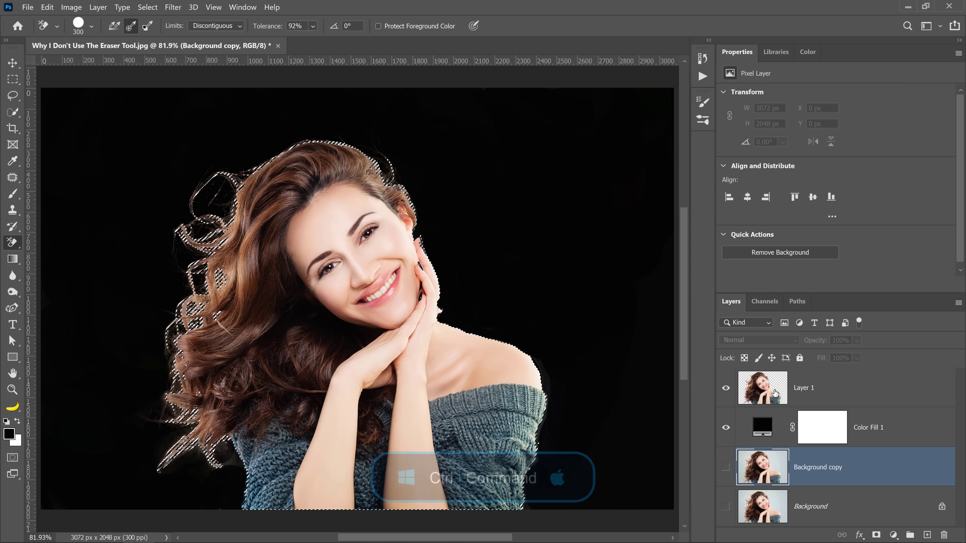
pyautogui.click(766, 395)
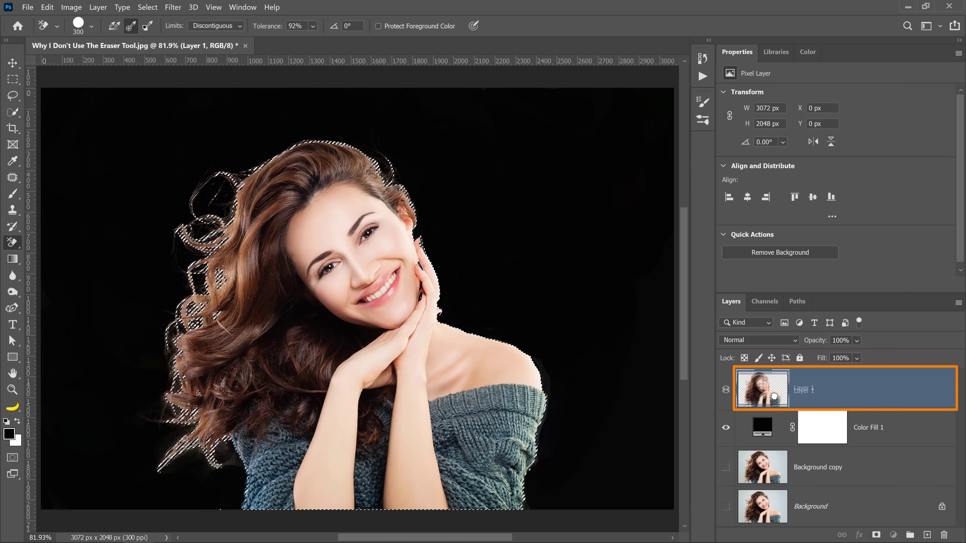
pyautogui.moveTo(765, 395); pyautogui.dragTo(944, 535)
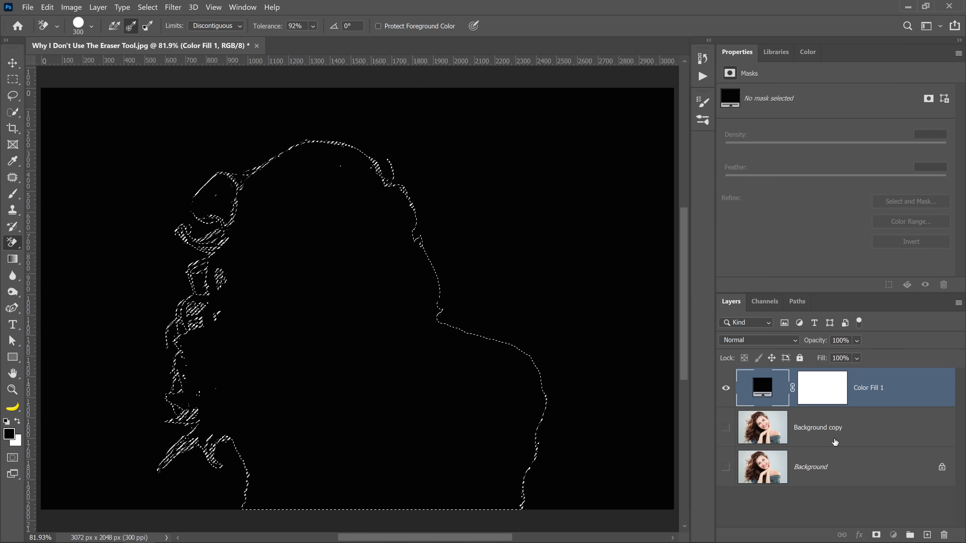
# Step: Make Background copy visible with a layer mask from the active selection, and move it above Color Fill 1
pyautogui.click(740, 439)
pyautogui.click(726, 428)
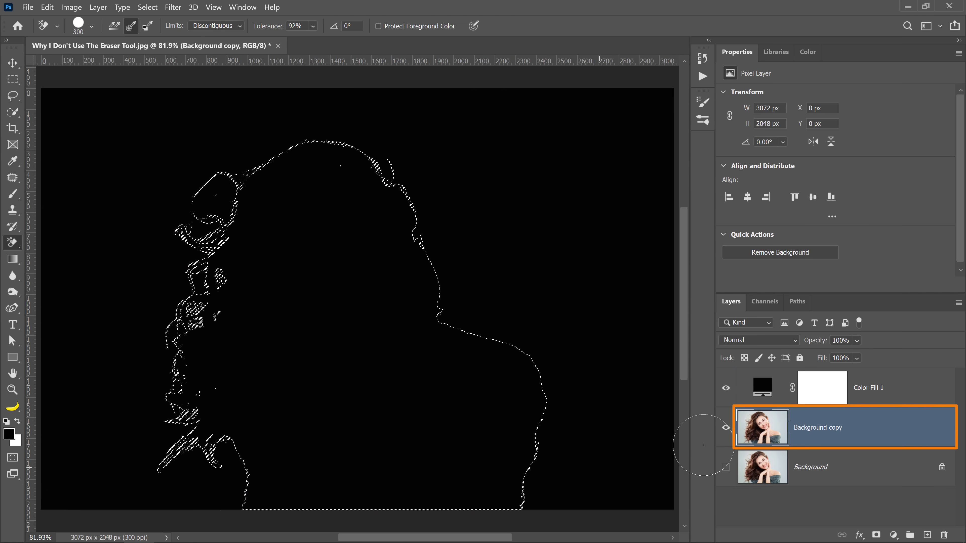
pyautogui.click(876, 535)
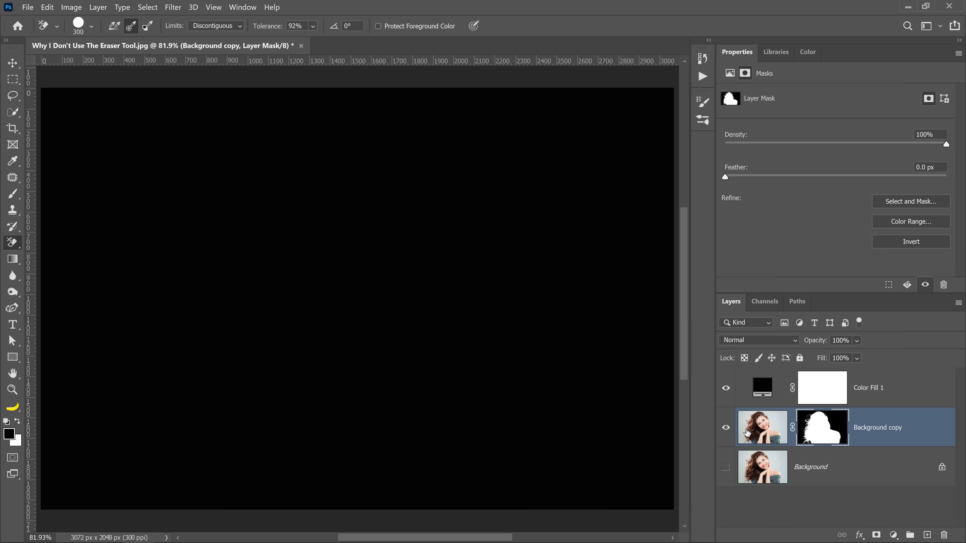
pyautogui.moveTo(745, 433); pyautogui.dragTo(760, 378)
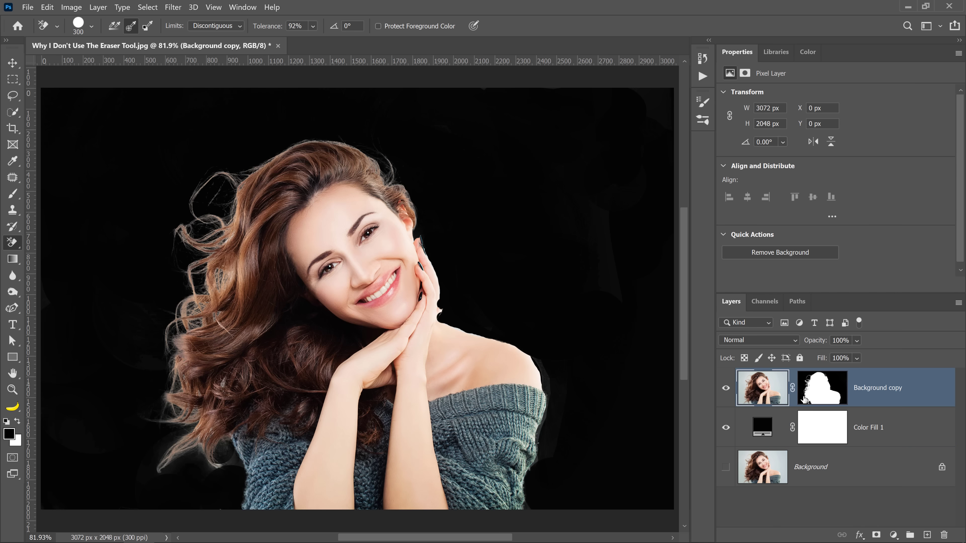
# Step: On the Background copy mask, use the Burn Tool at Midtones, 28% exposure, to darken residue beside the hair and in the upper-right background
pyautogui.click(824, 393)
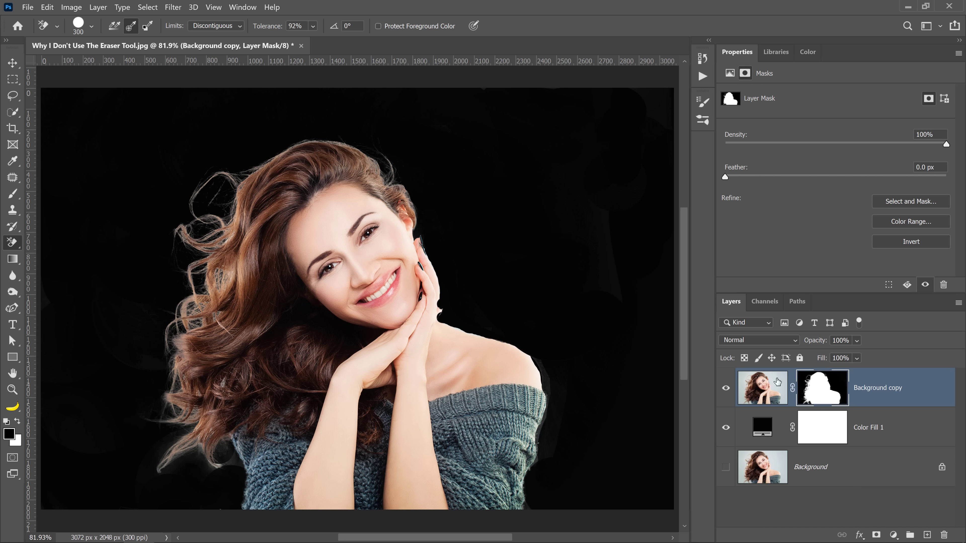
pyautogui.click(20, 294)
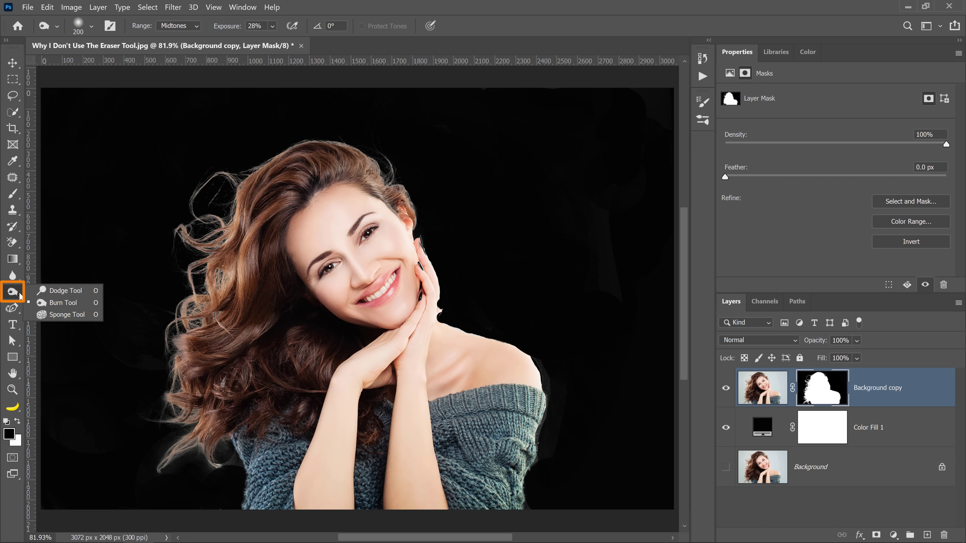
pyautogui.click(57, 303)
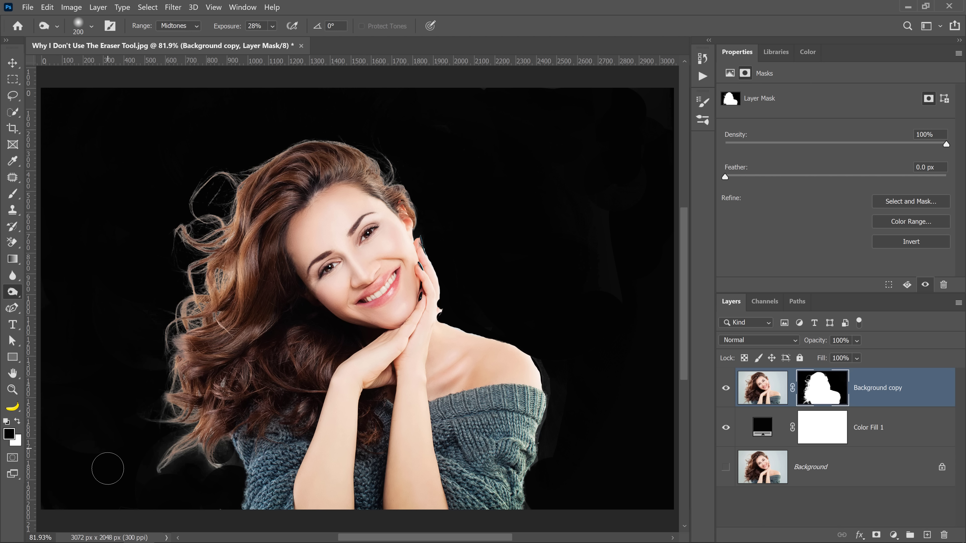
pyautogui.moveTo(104, 466)
pyautogui.mouseDown()
pyautogui.moveTo(144, 454)
pyautogui.moveTo(161, 479)
pyautogui.moveTo(200, 468)
pyautogui.moveTo(220, 475)
pyautogui.moveTo(200, 502)
pyautogui.moveTo(85, 480)
pyautogui.moveTo(109, 437)
pyautogui.moveTo(145, 325)
pyautogui.mouseUp()
pyautogui.moveTo(585, 211)
pyautogui.mouseDown()
pyautogui.moveTo(606, 247)
pyautogui.moveTo(650, 112)
pyautogui.mouseUp()
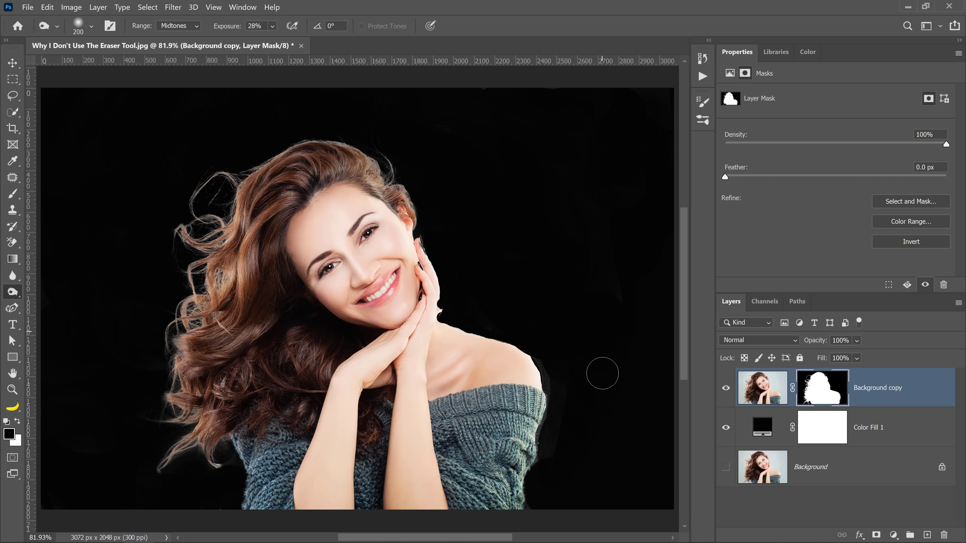
# Step: Open Select and Mask for the Background copy mask and refine the hair edges with the 150 px Refine Edge Brush
pyautogui.click(908, 201)
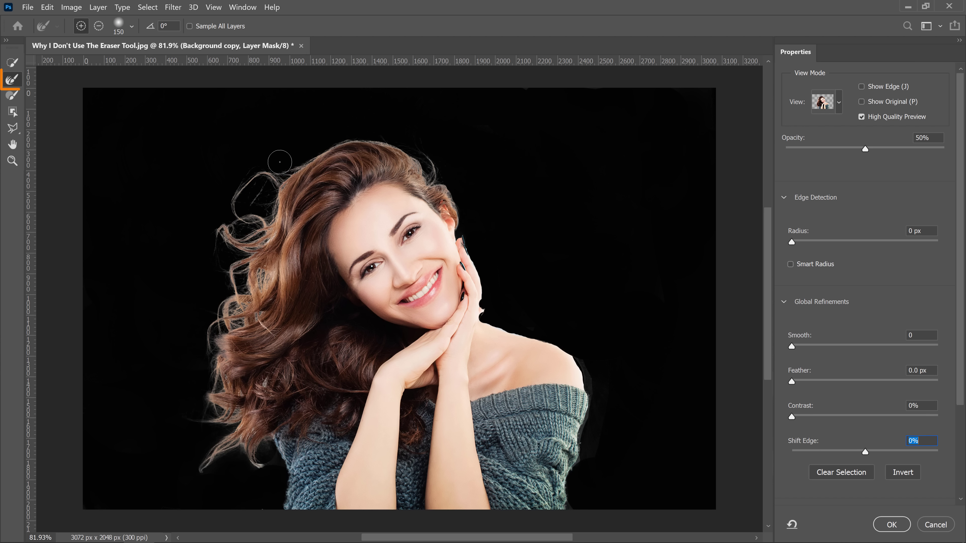
pyautogui.moveTo(452, 180)
pyautogui.mouseDown()
pyautogui.moveTo(242, 247)
pyautogui.moveTo(247, 313)
pyautogui.moveTo(209, 338)
pyautogui.moveTo(209, 393)
pyautogui.moveTo(226, 417)
pyautogui.moveTo(221, 460)
pyautogui.moveTo(243, 445)
pyautogui.moveTo(262, 462)
pyautogui.mouseUp()
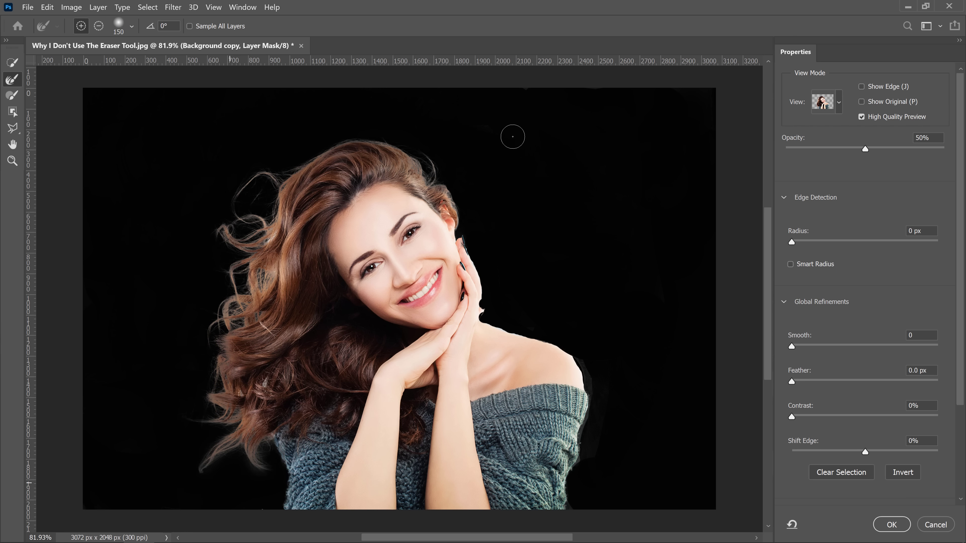
pyautogui.moveTo(446, 165); pyautogui.dragTo(466, 210)
# Step: Set the mask's Contrast to 3% and Shift Edge to -10%, and apply the refinement
pyautogui.click(792, 416)
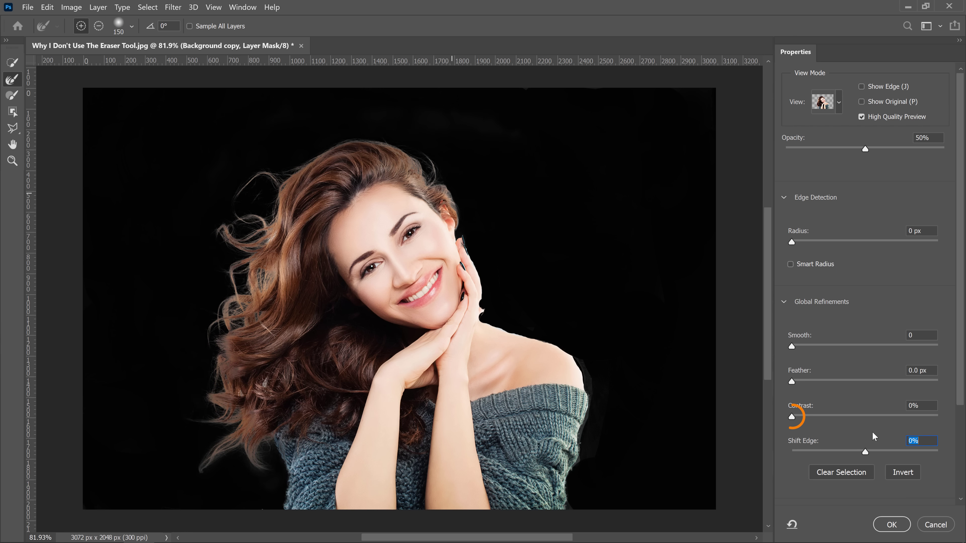
pyautogui.moveTo(865, 452); pyautogui.dragTo(858, 452)
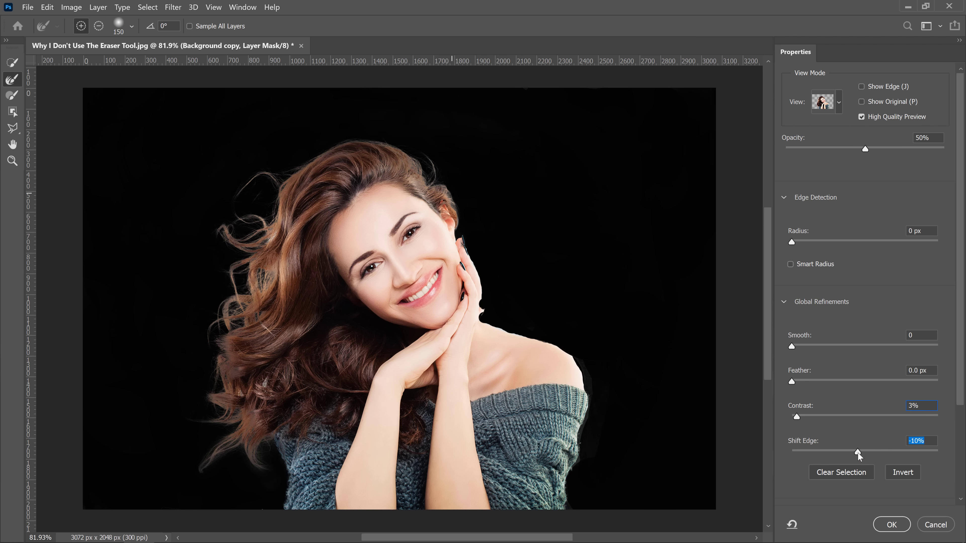
pyautogui.click(891, 524)
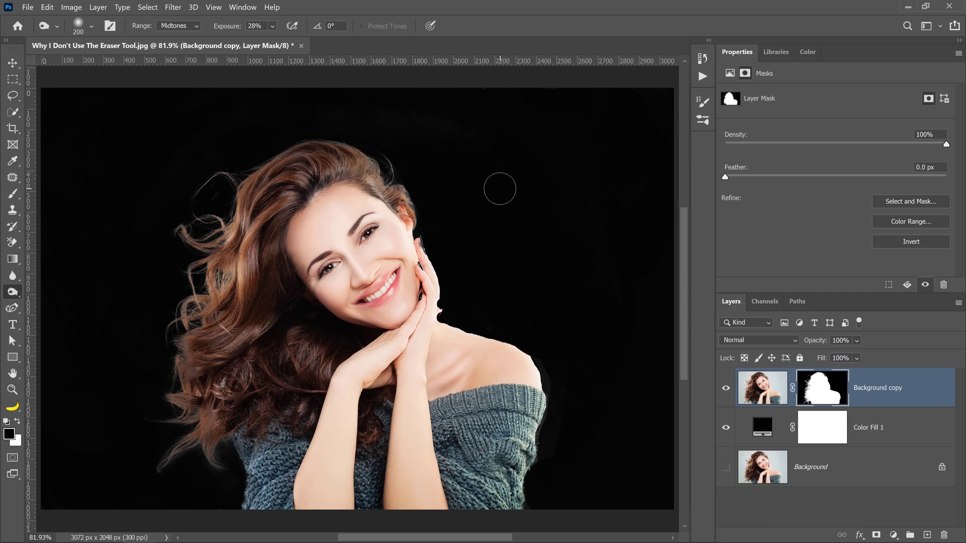
# Step: Duplicate the Background layer again and place the duplicate directly above Color Fill 1
pyautogui.click(814, 475)
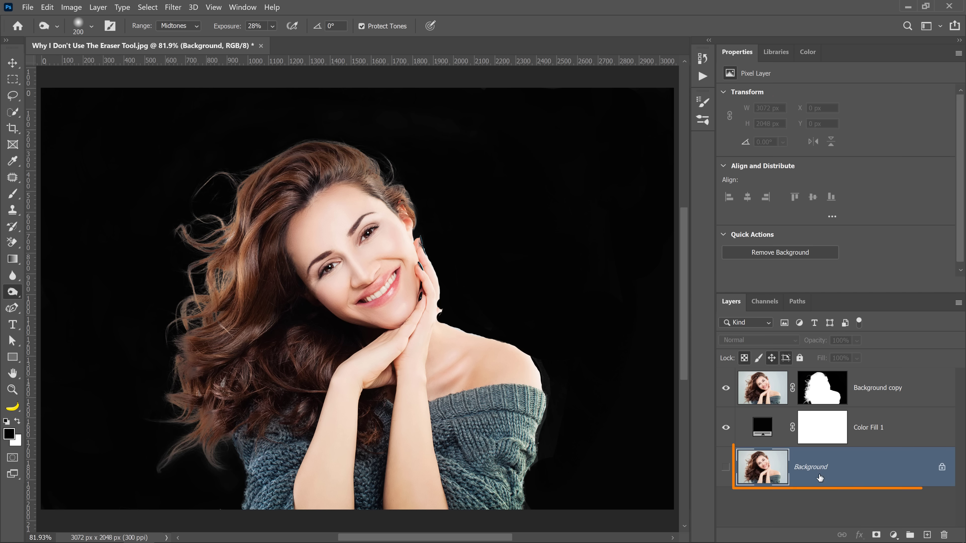
pyautogui.hotkey('ctrl', 'j')
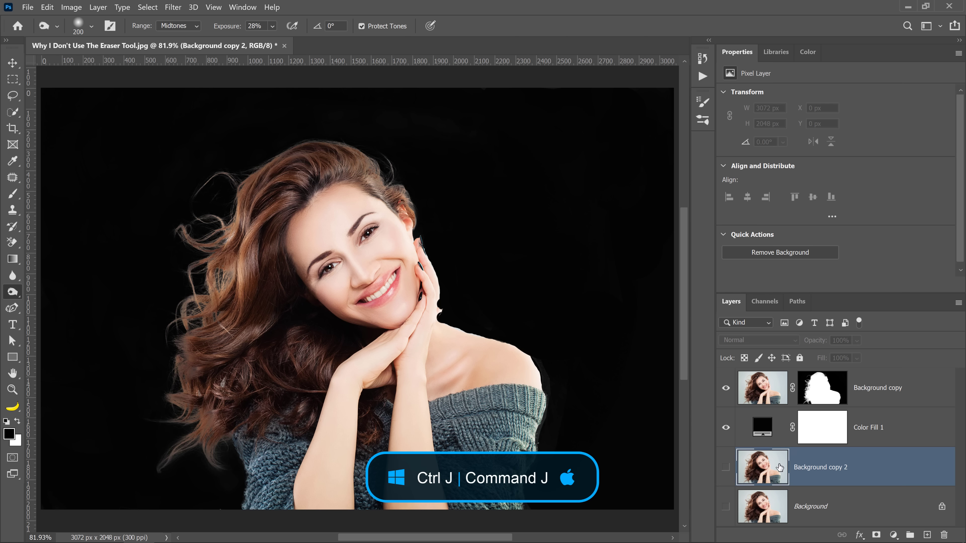
pyautogui.moveTo(779, 468); pyautogui.dragTo(775, 419)
# Step: Rename the new duplicate layer as CS6 and show it in place of the hidden Background copy
pyautogui.doubleClick(829, 427)
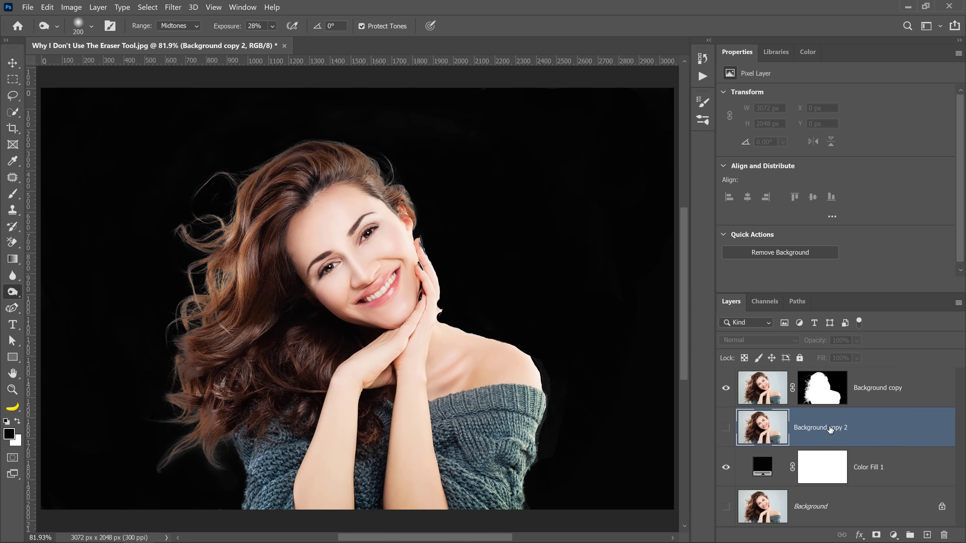
pyautogui.write('CS6')
pyautogui.click(725, 391)
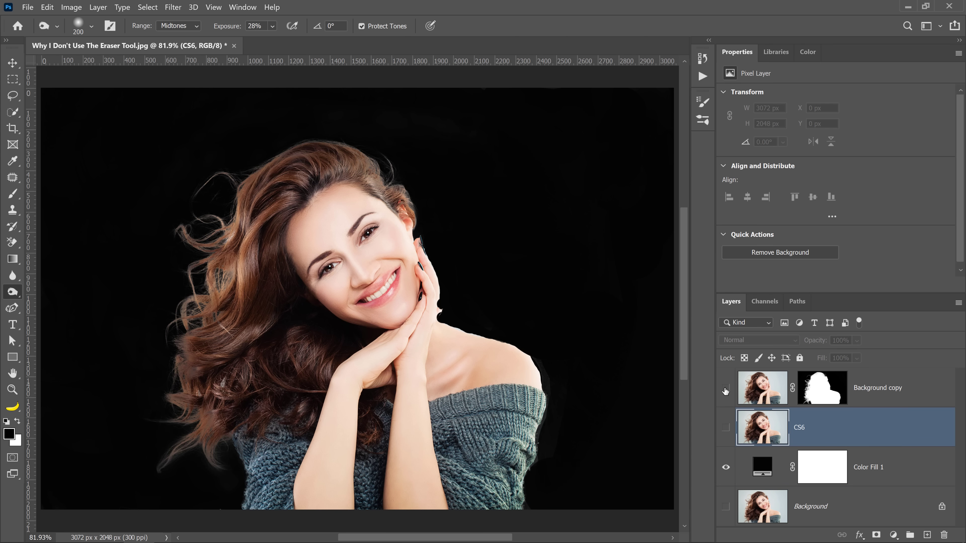
pyautogui.click(725, 428)
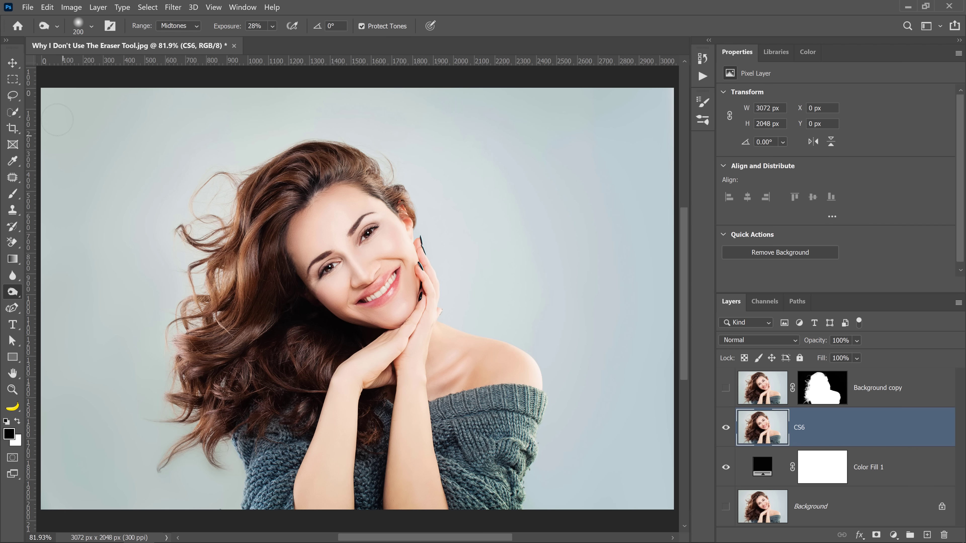
# Step: Select the woman on the CS6 layer using the Quick Selection Tool with a 90 px brush
pyautogui.click(17, 115)
pyautogui.rightClick(18, 116)
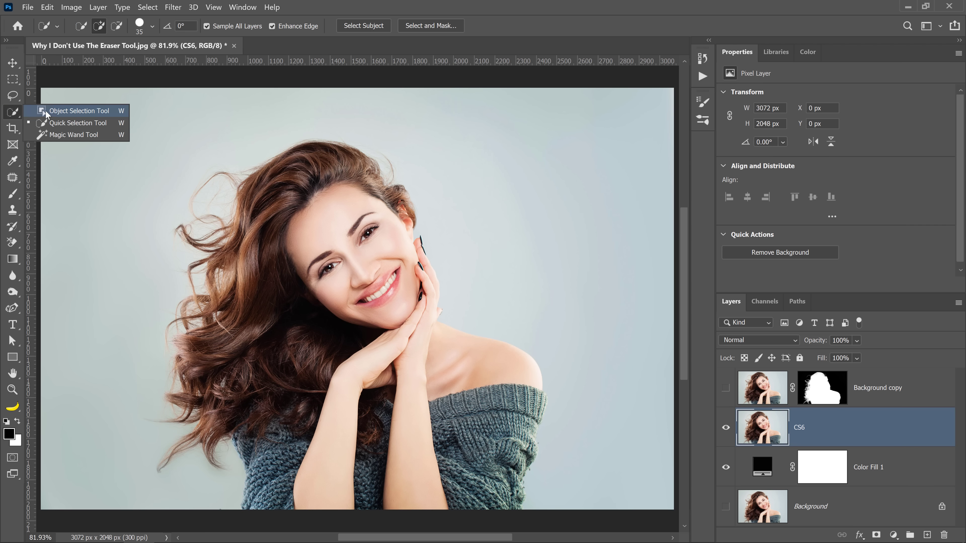
pyautogui.click(59, 129)
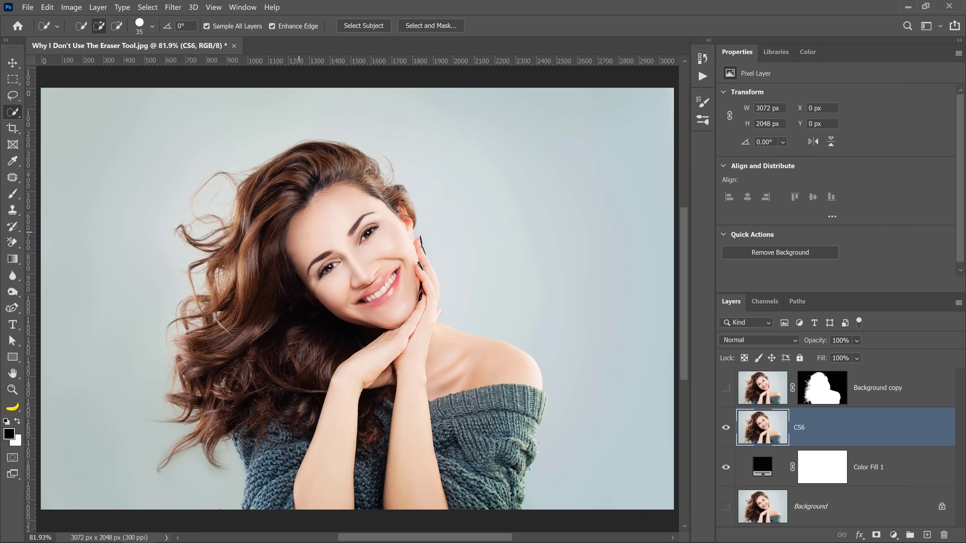
pyautogui.press(']')
pyautogui.press(']')
pyautogui.press(']')
pyautogui.press(']')
pyautogui.press(']')
pyautogui.press(']')
pyautogui.press(']')
pyautogui.press(']')
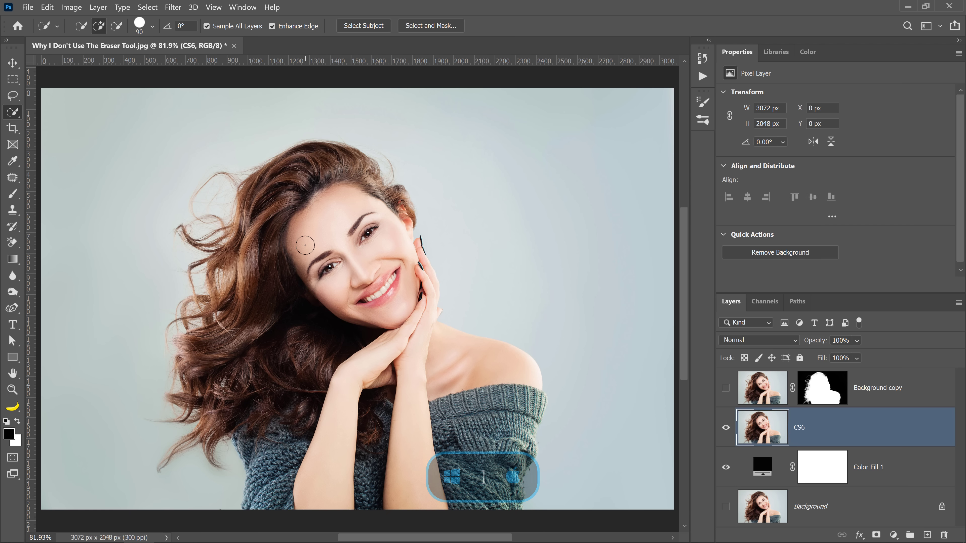
pyautogui.moveTo(303, 243)
pyautogui.mouseDown()
pyautogui.moveTo(357, 296)
pyautogui.moveTo(381, 231)
pyautogui.moveTo(373, 206)
pyautogui.moveTo(280, 170)
pyautogui.moveTo(247, 313)
pyautogui.moveTo(224, 289)
pyautogui.moveTo(228, 445)
pyautogui.moveTo(324, 411)
pyautogui.moveTo(444, 484)
pyautogui.moveTo(519, 445)
pyautogui.moveTo(502, 481)
pyautogui.moveTo(516, 494)
pyautogui.moveTo(530, 402)
pyautogui.mouseUp()
# Step: Reduce the selection brush to 30 px and add the fingers beside the face to the selection
pyautogui.press('[')
pyautogui.press('[')
pyautogui.press('[')
pyautogui.press('[')
pyautogui.press('[')
pyautogui.press('[')
pyautogui.press('[')
pyautogui.press('[')
pyautogui.press('[')
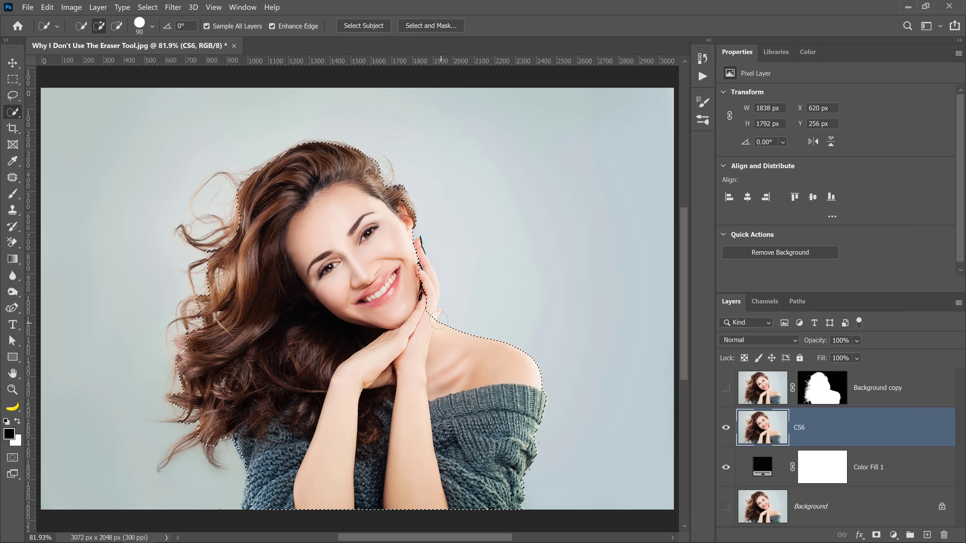
pyautogui.press('[')
pyautogui.press('[')
pyautogui.press('[')
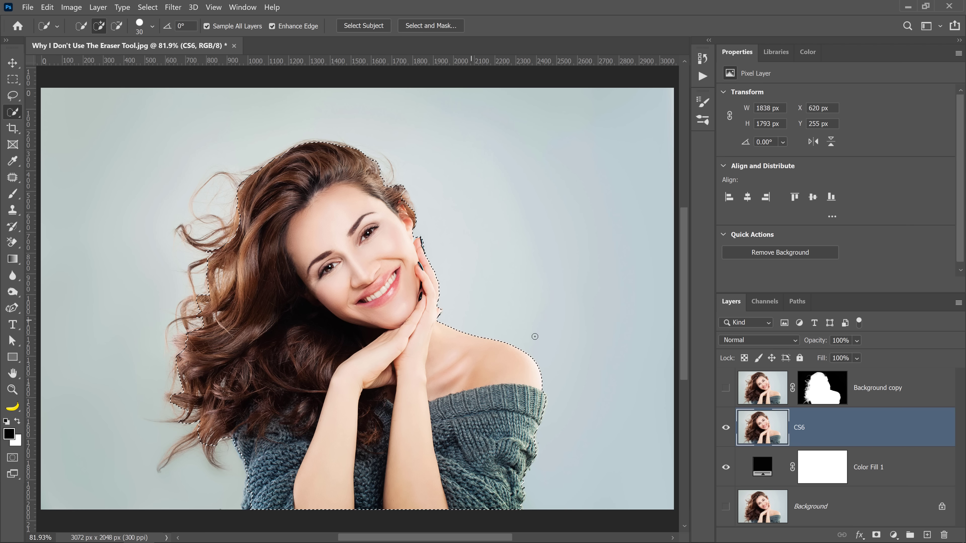
# Step: Mask the CS6 layer with the selection and compare its cutout with Background copy by switching layer visibility
pyautogui.click(876, 534)
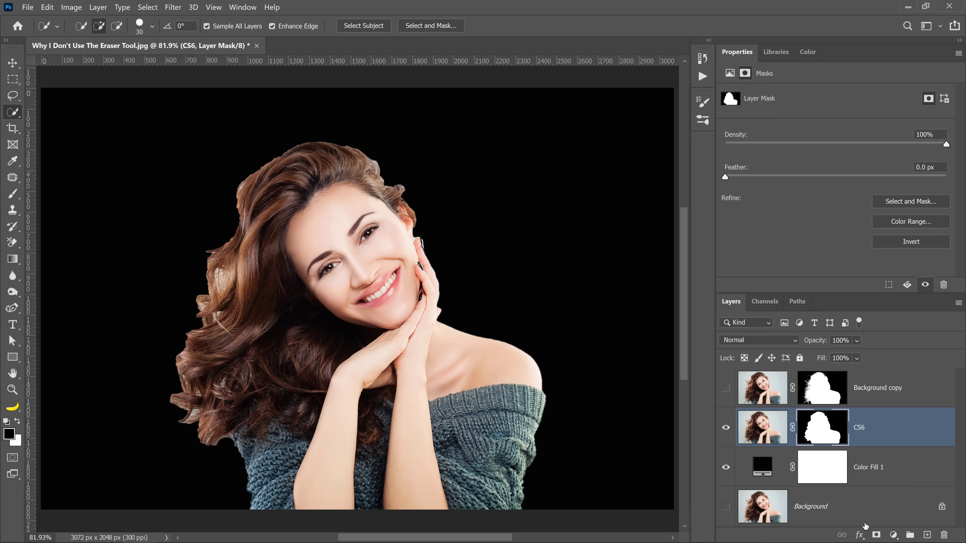
pyautogui.click(725, 428)
pyautogui.click(725, 388)
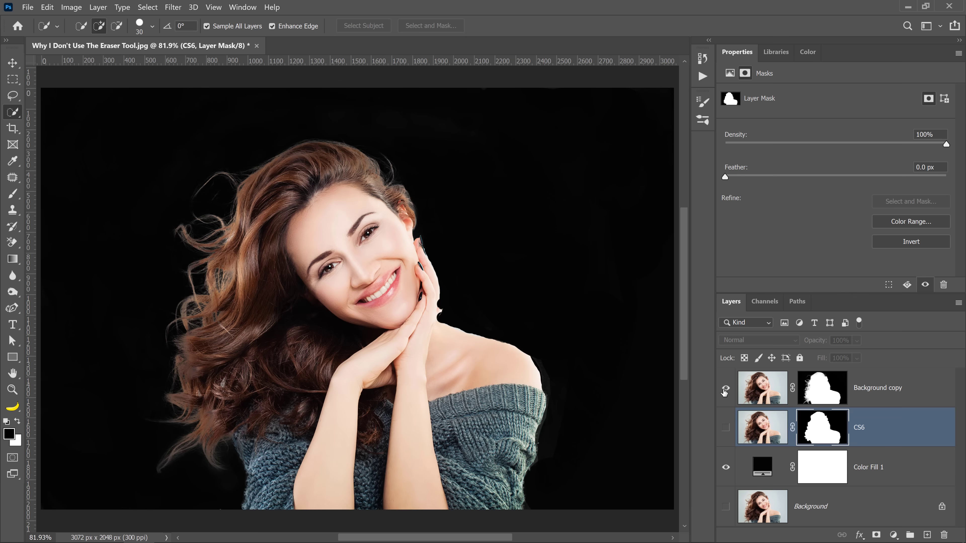
pyautogui.click(725, 388)
pyautogui.click(726, 427)
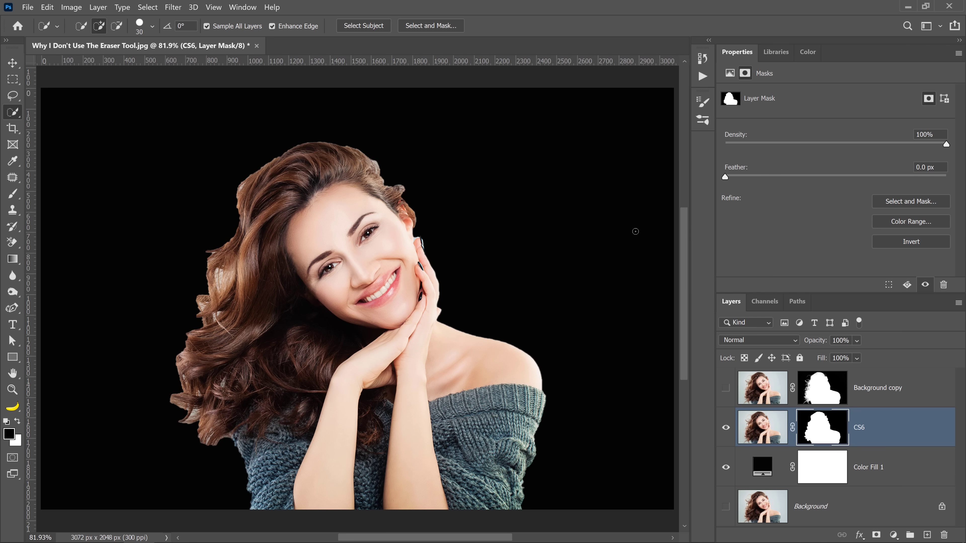
# Step: Open Refine Mask for the CS6 layer mask and paint around the woman's hair edges with the 150 px refine brush
pyautogui.click(147, 7)
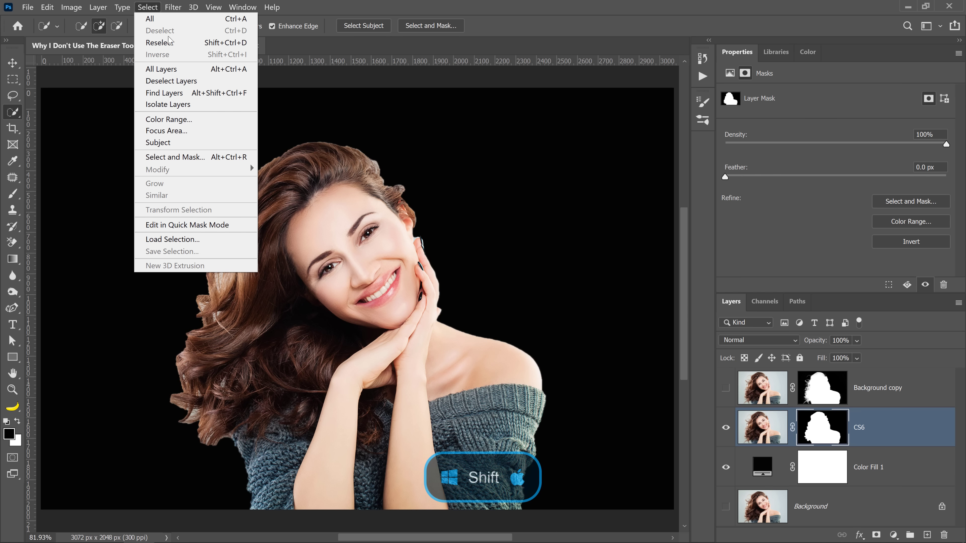
pyautogui.keyDown('shift'); pyautogui.click(205, 156); pyautogui.keyUp('shift')
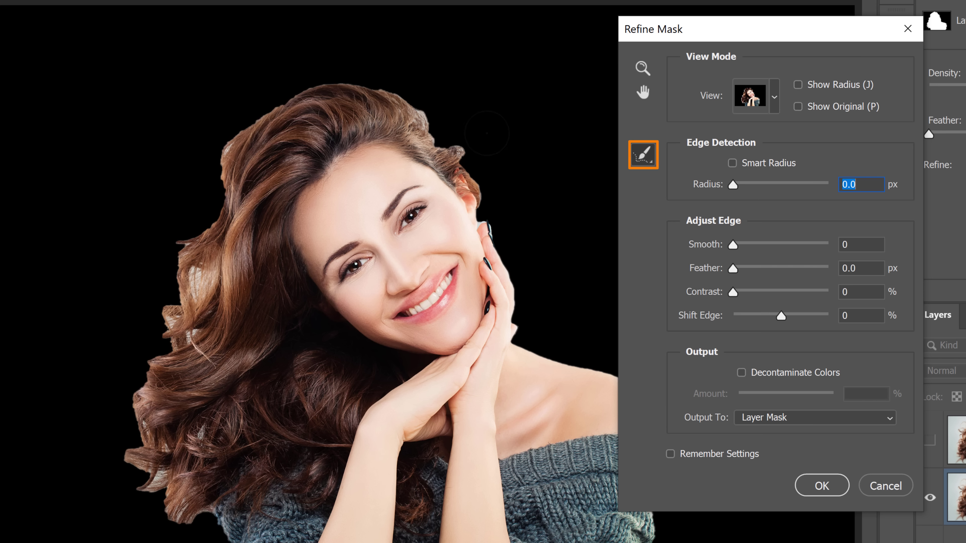
pyautogui.moveTo(480, 135)
pyautogui.mouseDown()
pyautogui.moveTo(438, 133)
pyautogui.moveTo(371, 76)
pyautogui.moveTo(276, 99)
pyautogui.moveTo(225, 141)
pyautogui.moveTo(182, 129)
pyautogui.moveTo(140, 198)
pyautogui.moveTo(166, 242)
pyautogui.moveTo(128, 335)
pyautogui.moveTo(137, 425)
pyautogui.moveTo(180, 518)
pyautogui.mouseUp()
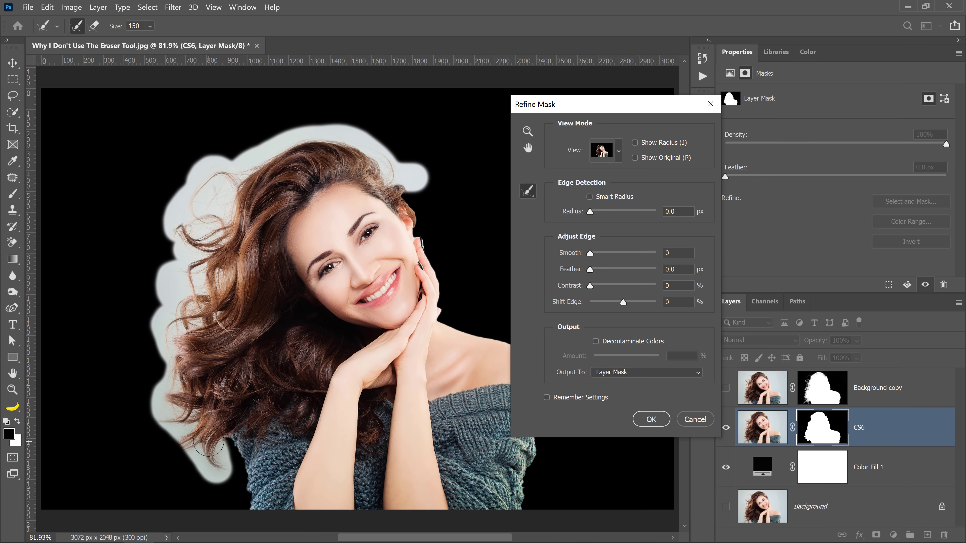
pyautogui.moveTo(208, 441)
pyautogui.mouseDown()
pyautogui.moveTo(182, 460)
pyautogui.moveTo(150, 421)
pyautogui.moveTo(167, 449)
pyautogui.moveTo(161, 455)
pyautogui.moveTo(165, 322)
pyautogui.moveTo(157, 453)
pyautogui.moveTo(168, 480)
pyautogui.mouseUp()
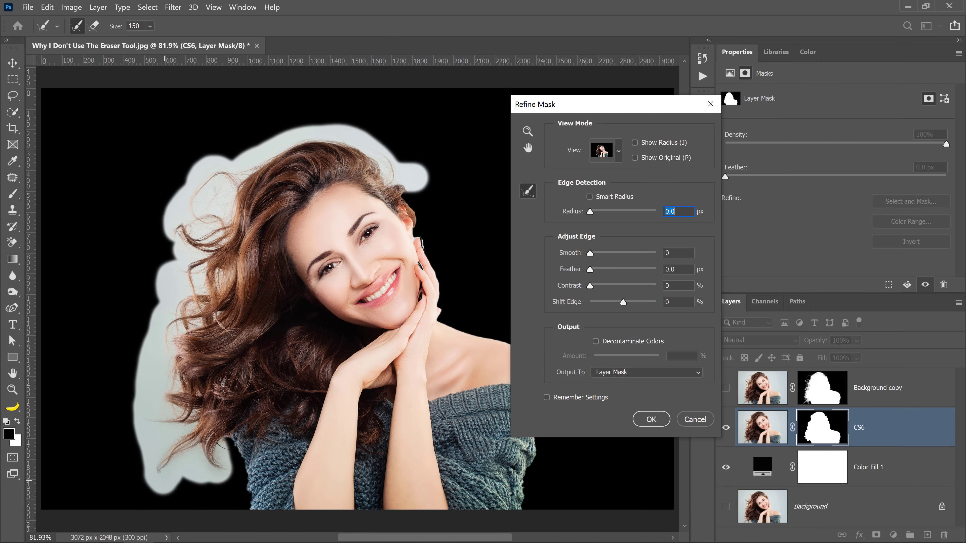
# Step: Set the mask refinement's Contrast to 8% and Shift Edge to -20%, and apply it to the CS6 layer mask
pyautogui.moveTo(590, 286); pyautogui.dragTo(615, 304)
pyautogui.click(623, 302)
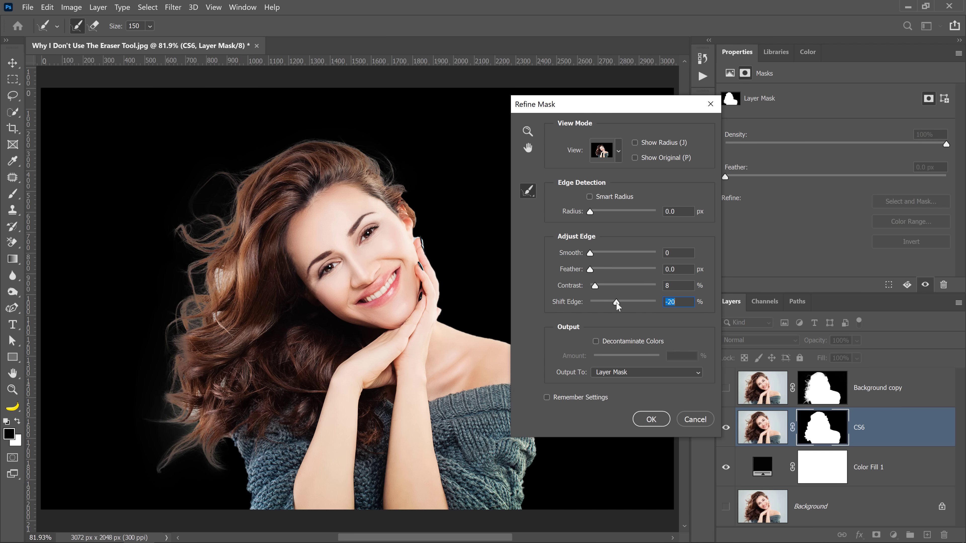
pyautogui.click(649, 420)
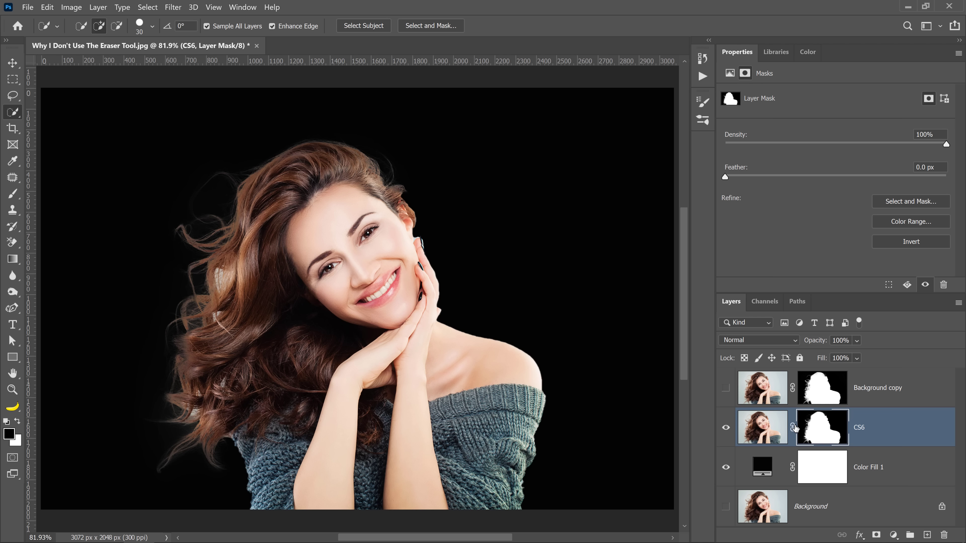
# Step: Compare the refined CS6 cutout with Background copy by switching layer visibility, ending with Background copy selected and shown alone over the black fill
pyautogui.click(726, 429)
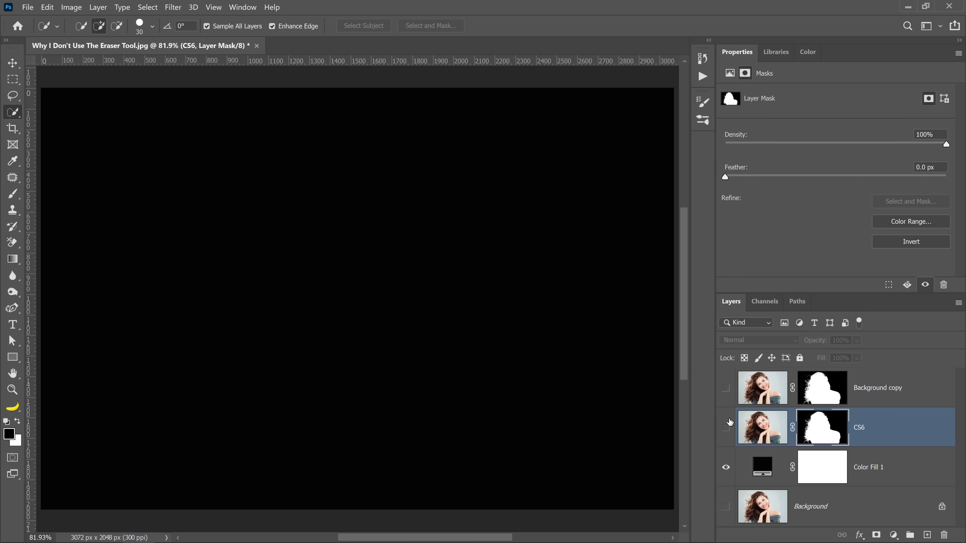
pyautogui.click(724, 390)
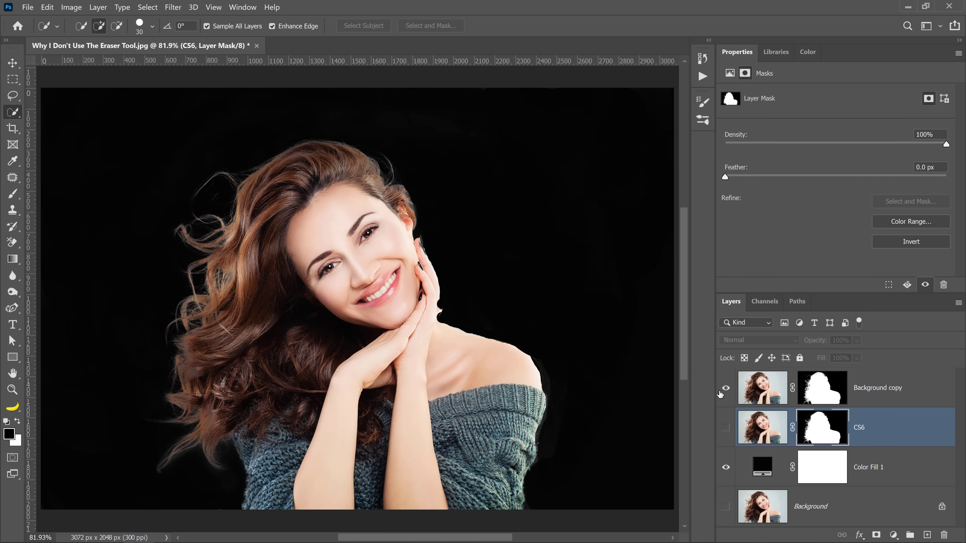
pyautogui.click(722, 390)
pyautogui.click(725, 429)
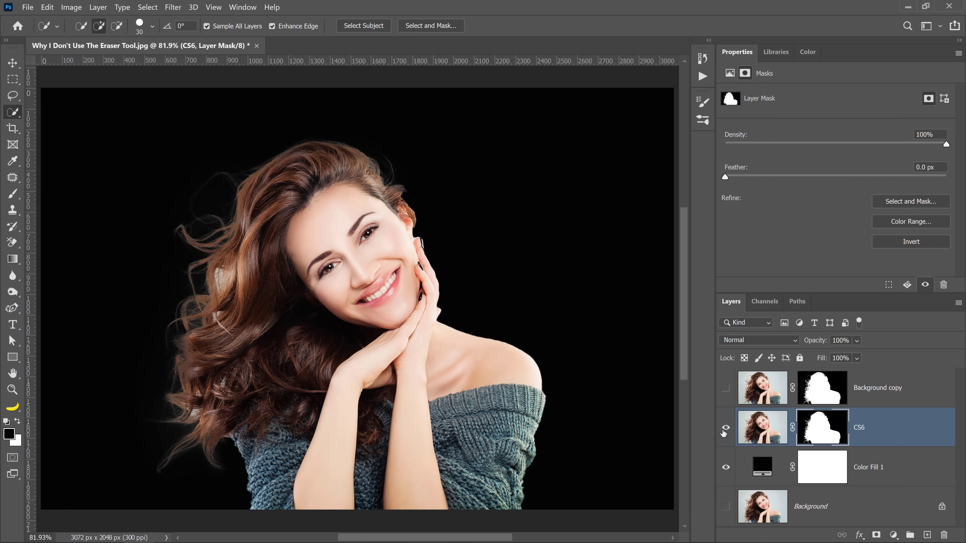
pyautogui.click(726, 428)
pyautogui.click(726, 388)
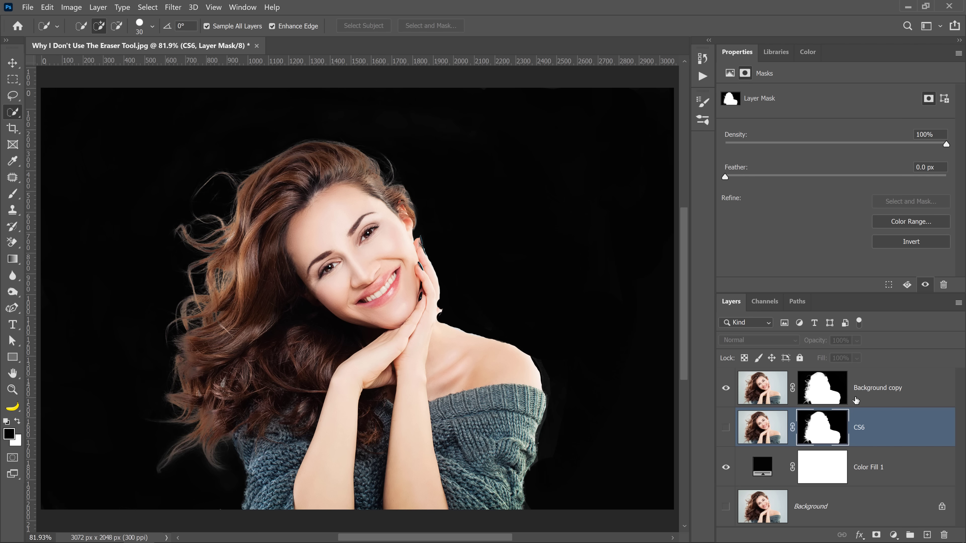
pyautogui.click(879, 397)
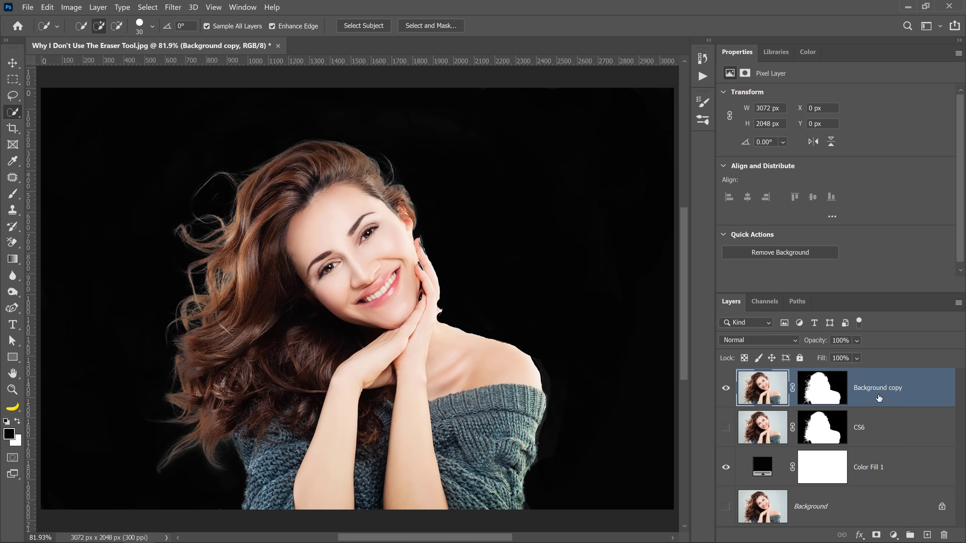
pyautogui.click(725, 388)
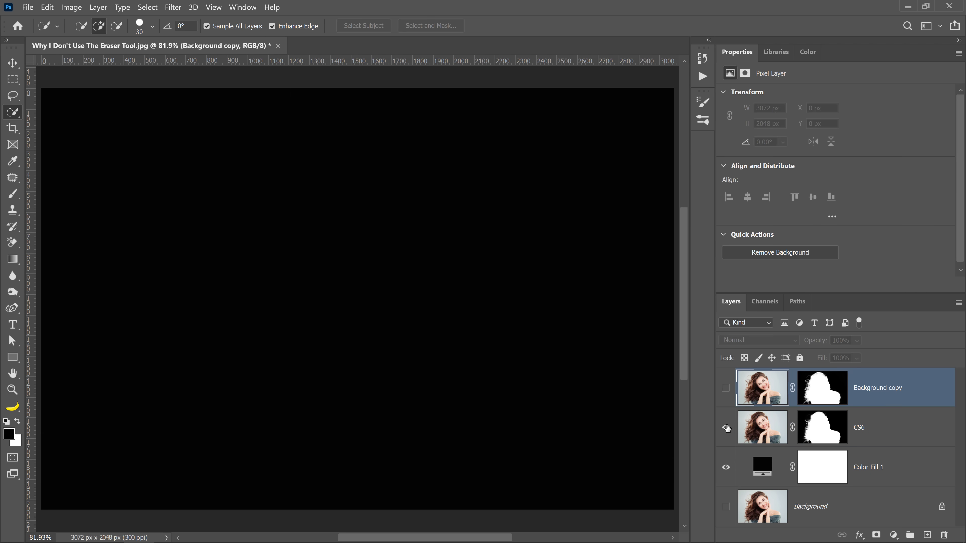
pyautogui.click(725, 427)
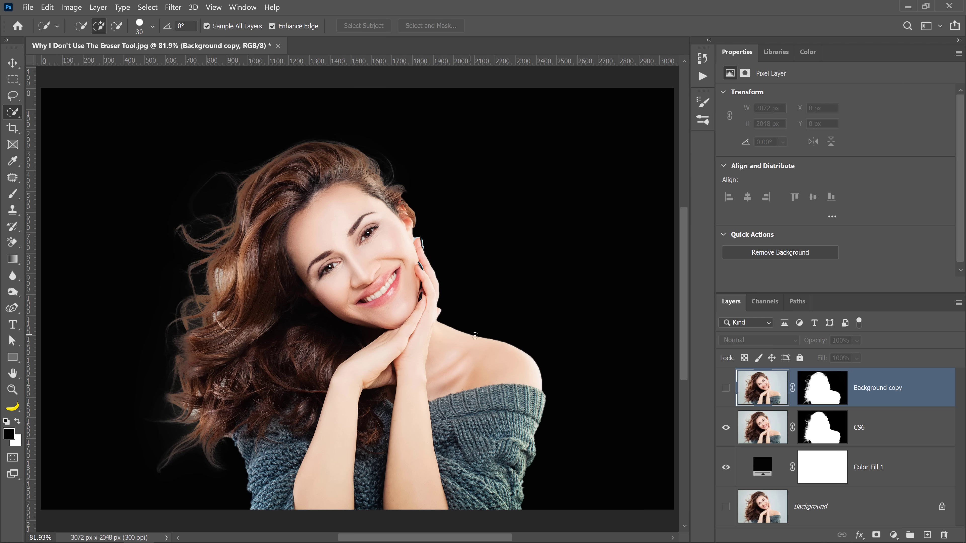
pyautogui.click(726, 428)
pyautogui.click(726, 398)
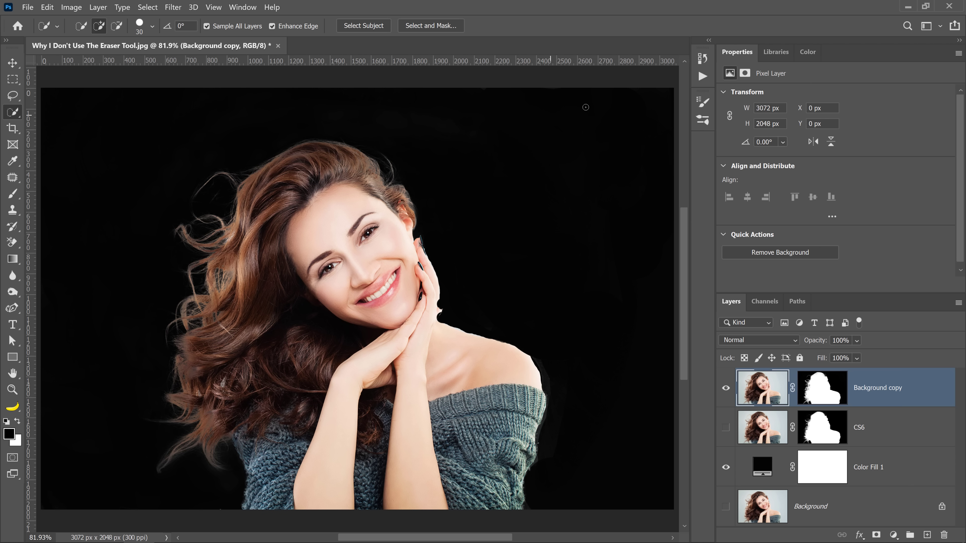
# Step: Add a Stroke layer style to Background copy and set its color to ff0000
pyautogui.doubleClick(936, 396)
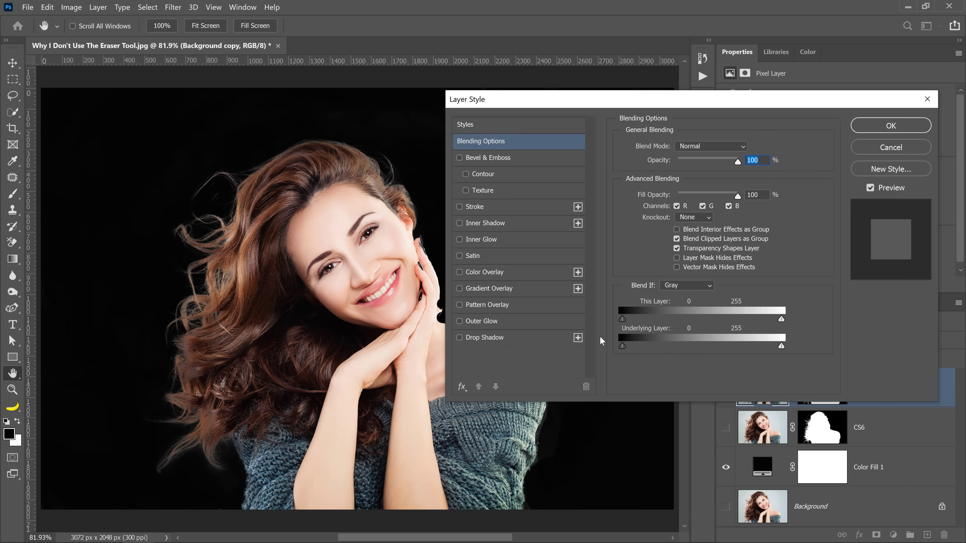
pyautogui.click(460, 207)
pyautogui.click(480, 207)
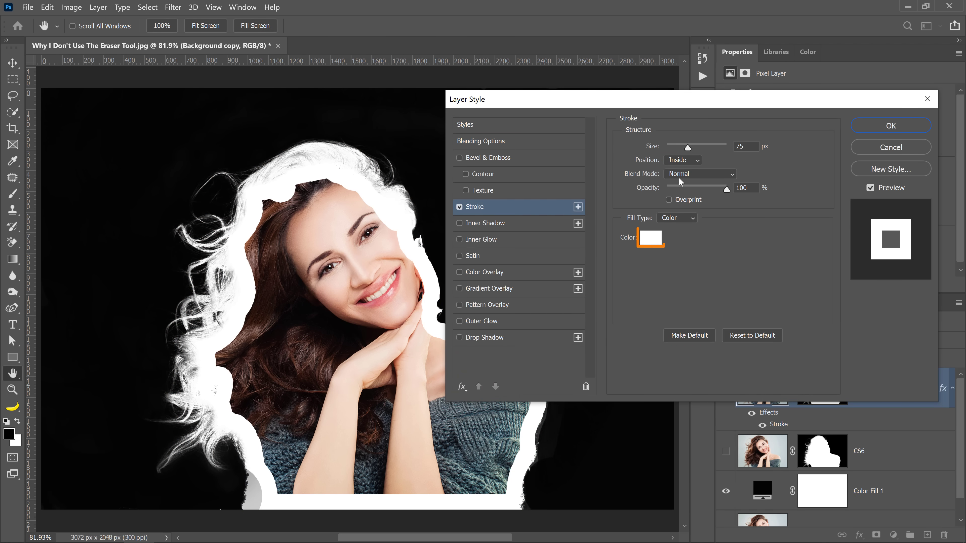
pyautogui.click(646, 240)
pyautogui.write('ff0000')
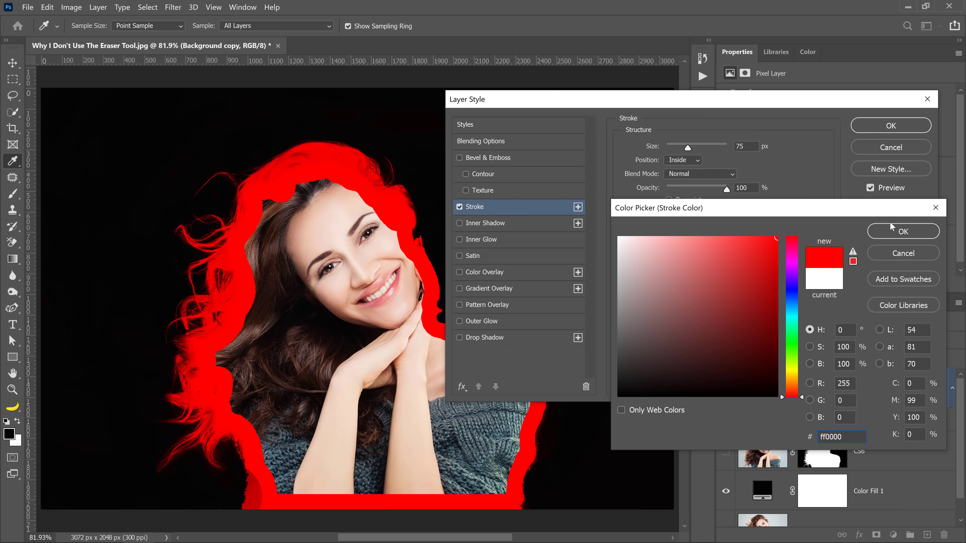
pyautogui.click(903, 232)
# Step: Set the stroke's position to Outside, reduce its size, and apply the layer style to Background copy
pyautogui.click(683, 160)
pyautogui.click(680, 170)
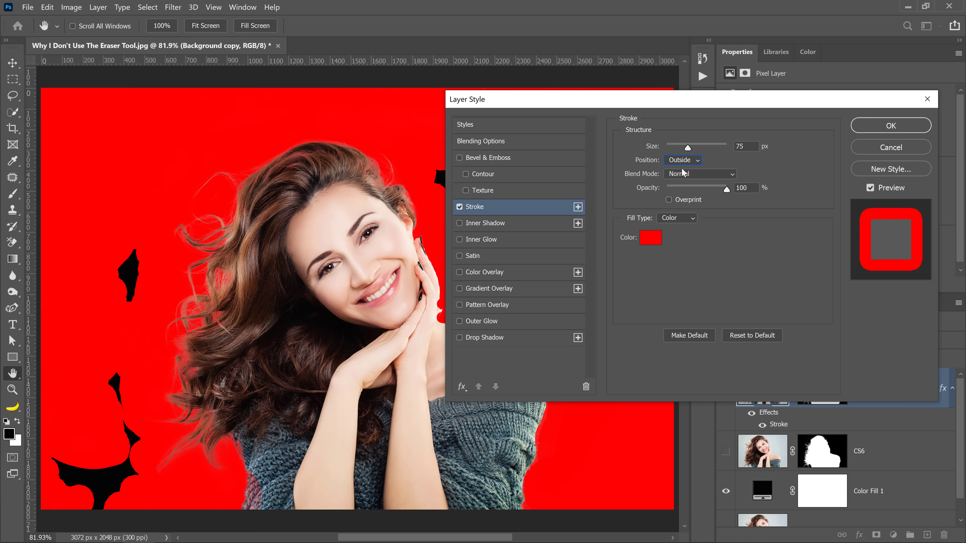
pyautogui.moveTo(687, 147)
pyautogui.mouseDown()
pyautogui.moveTo(625, 149)
pyautogui.moveTo(650, 150)
pyautogui.mouseUp()
pyautogui.click(891, 126)
pyautogui.press('w')
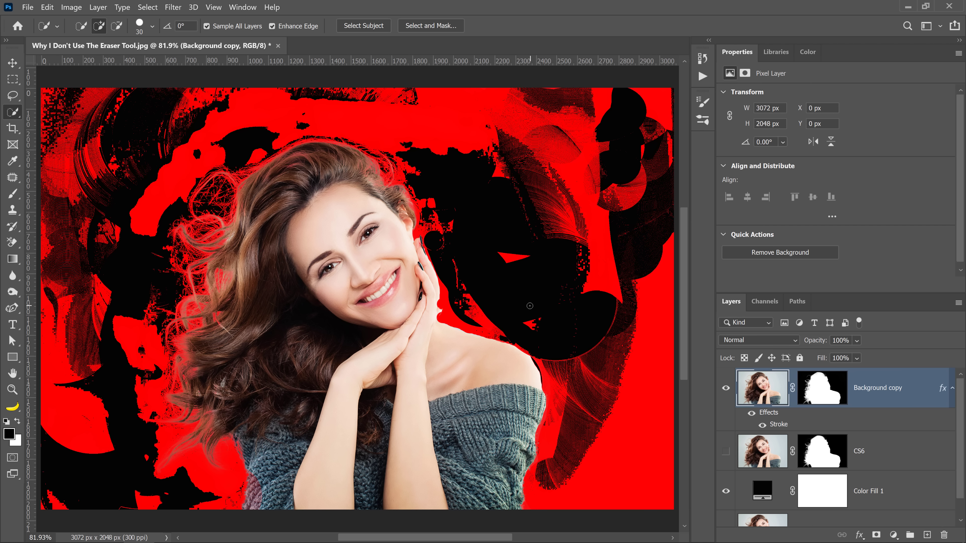
# Step: Hide the effects on Background copy and copy its stroke effect to the CS6 layer
pyautogui.click(751, 413)
pyautogui.click(952, 388)
pyautogui.moveTo(943, 388); pyautogui.dragTo(938, 428)
pyautogui.click(915, 440)
# Step: Show CS6 with its stroke in place of Background copy to check the mask edges, and hide the CS6 effects
pyautogui.click(726, 388)
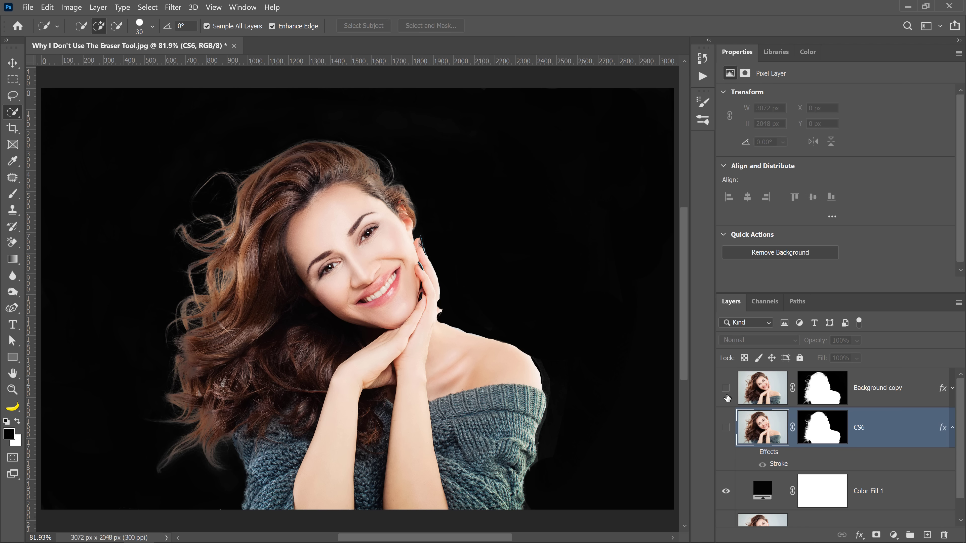
pyautogui.click(726, 427)
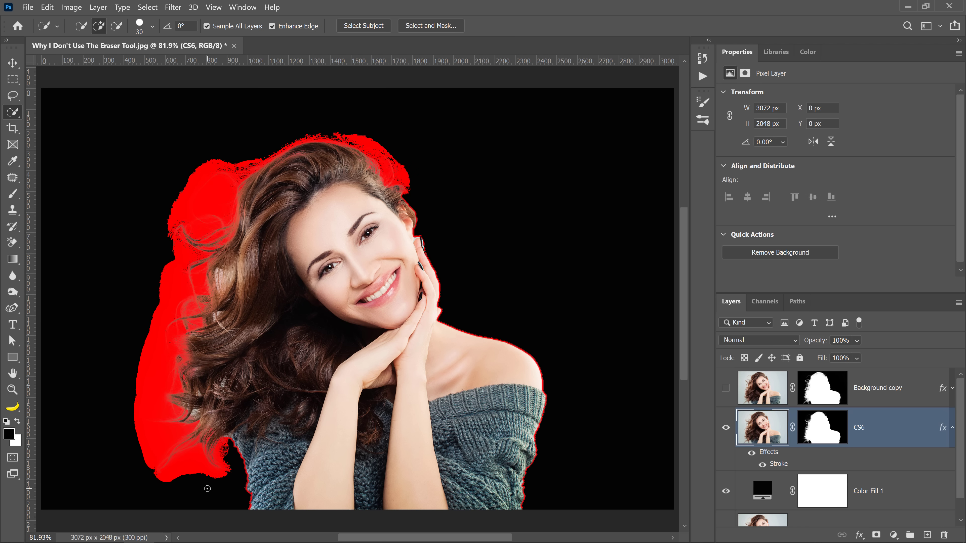
pyautogui.click(751, 453)
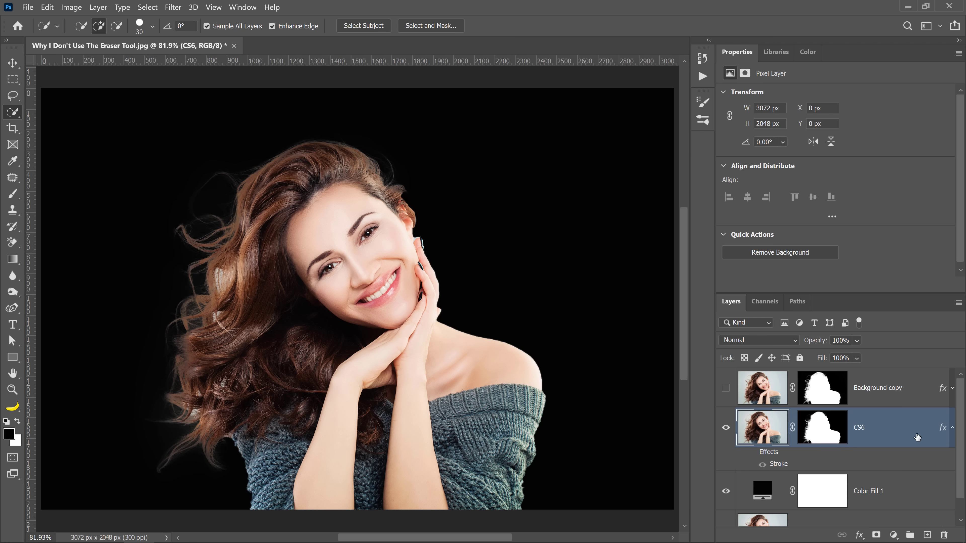
pyautogui.click(953, 430)
# Step: Duplicate the Background layer and move the duplicate above Color Fill 1, below CS6
pyautogui.click(823, 515)
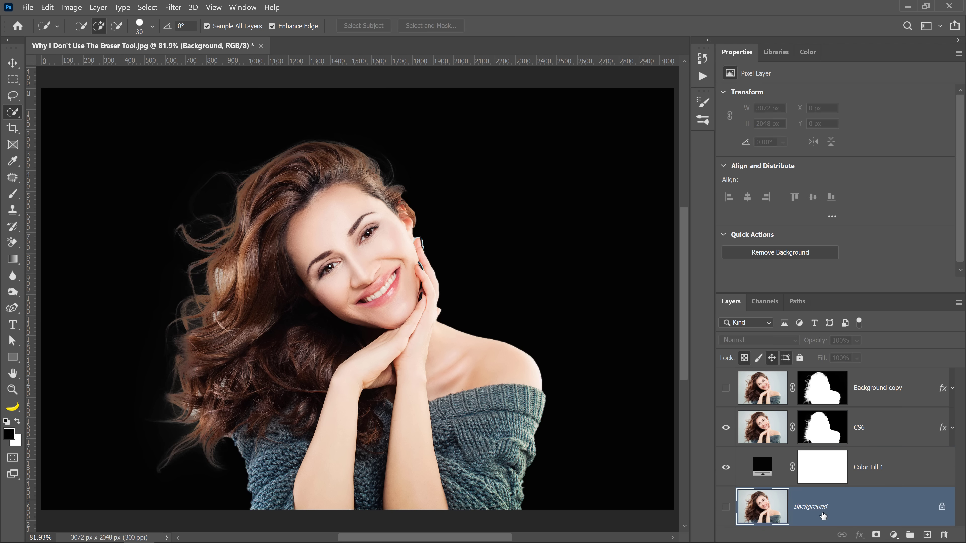
pyautogui.hotkey('ctrl', 'j')
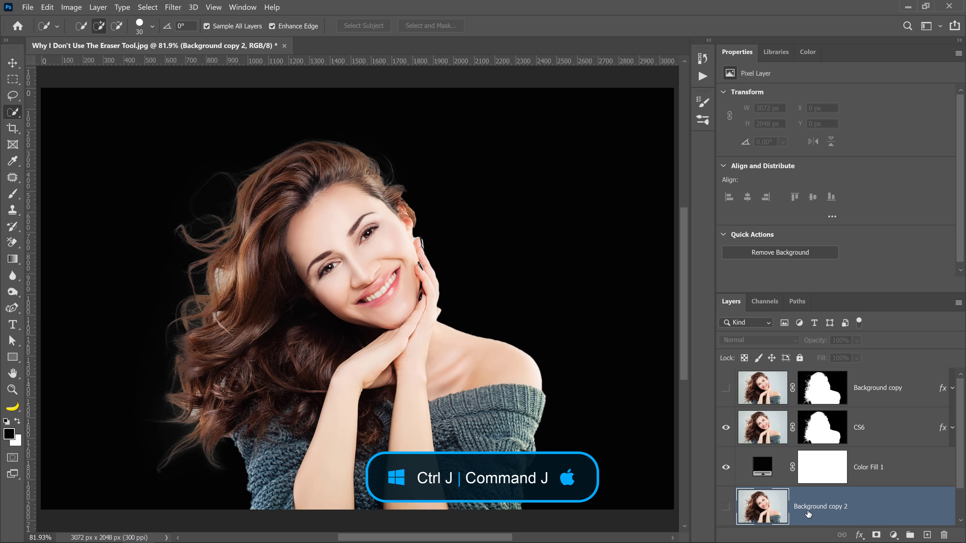
pyautogui.moveTo(821, 514); pyautogui.dragTo(815, 457)
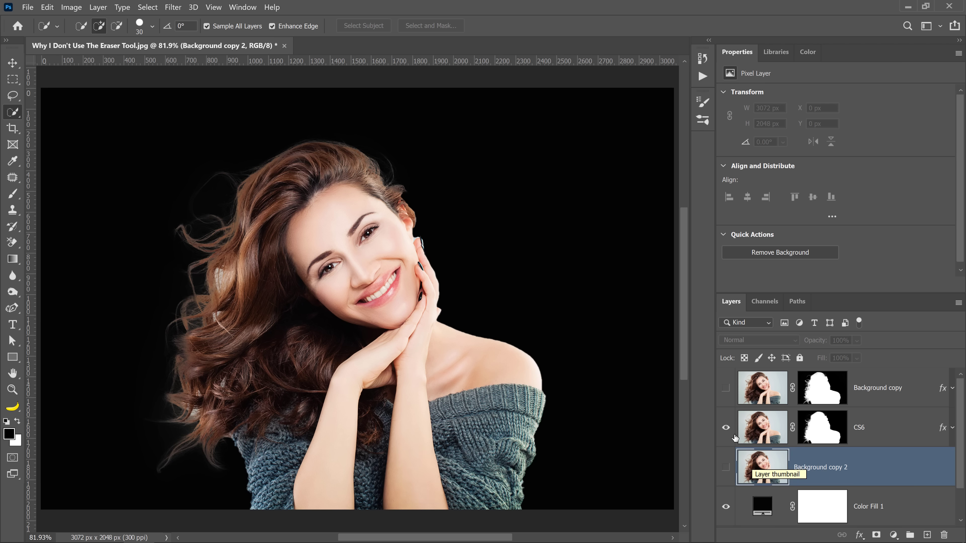
# Step: Show the new duplicate layer in place of CS6 and rename it as 2020
pyautogui.click(726, 427)
pyautogui.click(726, 467)
pyautogui.doubleClick(820, 467)
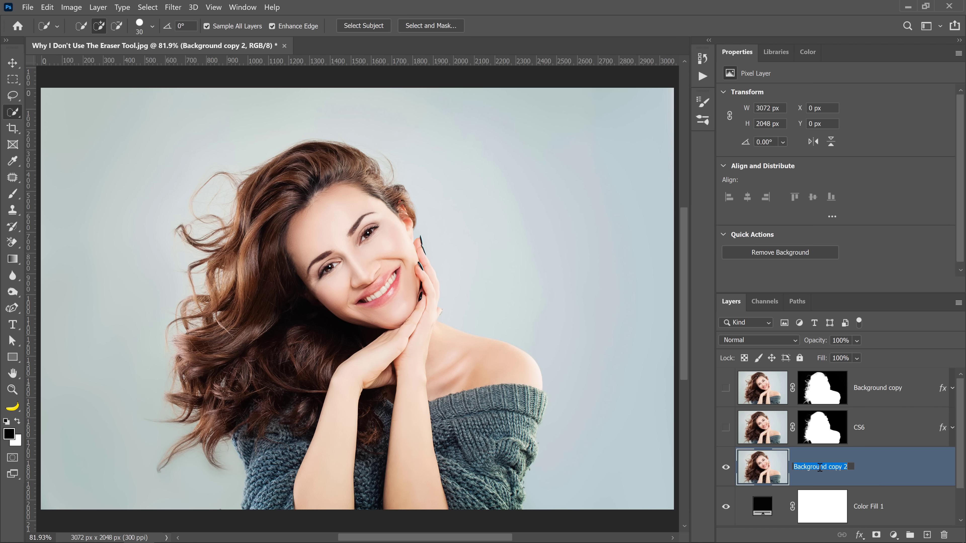
pyautogui.write('2020')
pyautogui.press('Return')
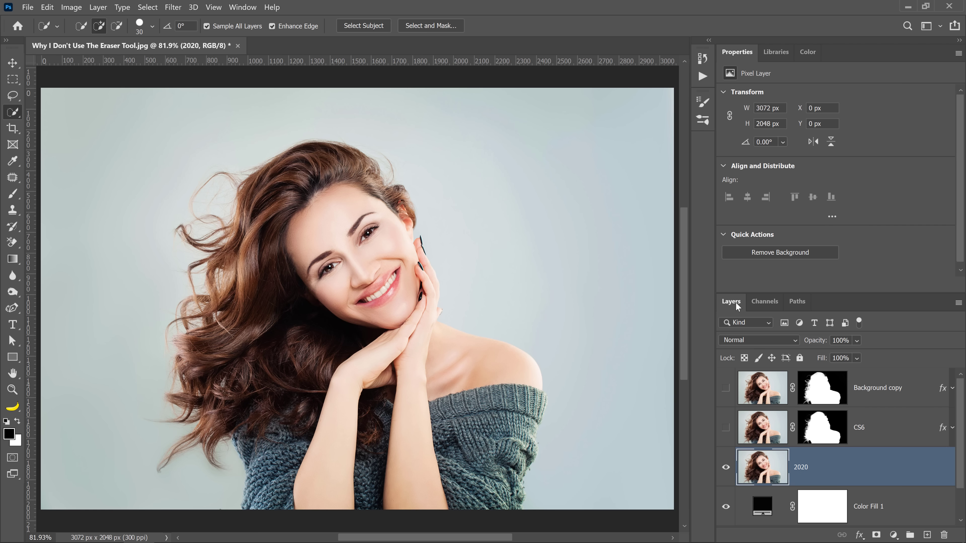
# Step: Remove the background of layer 2020 and refine its mask around the hair with the 150 px Refine Edge Brush in Select and Mask
pyautogui.click(777, 253)
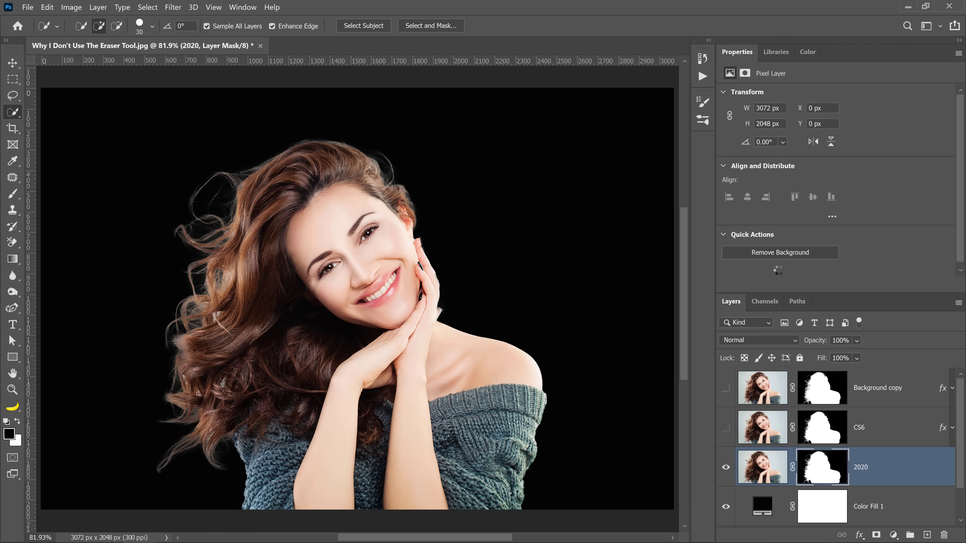
pyautogui.doubleClick(816, 468)
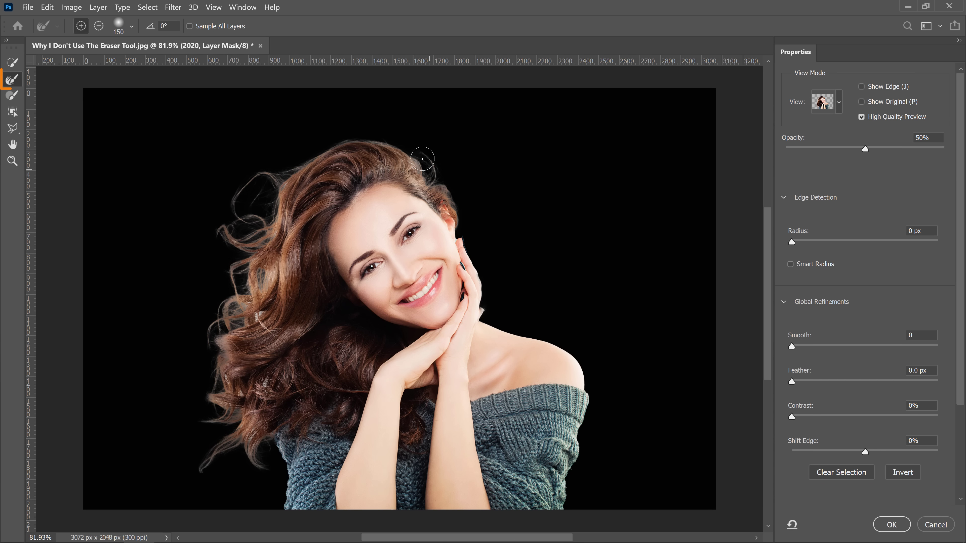
pyautogui.moveTo(422, 159)
pyautogui.mouseDown()
pyautogui.moveTo(353, 141)
pyautogui.moveTo(239, 197)
pyautogui.moveTo(280, 213)
pyautogui.moveTo(192, 250)
pyautogui.moveTo(259, 265)
pyautogui.moveTo(240, 298)
pyautogui.moveTo(260, 315)
pyautogui.moveTo(214, 347)
pyautogui.moveTo(237, 399)
pyautogui.moveTo(215, 417)
pyautogui.moveTo(205, 397)
pyautogui.moveTo(198, 467)
pyautogui.moveTo(254, 438)
pyautogui.moveTo(269, 440)
pyautogui.moveTo(280, 461)
pyautogui.mouseUp()
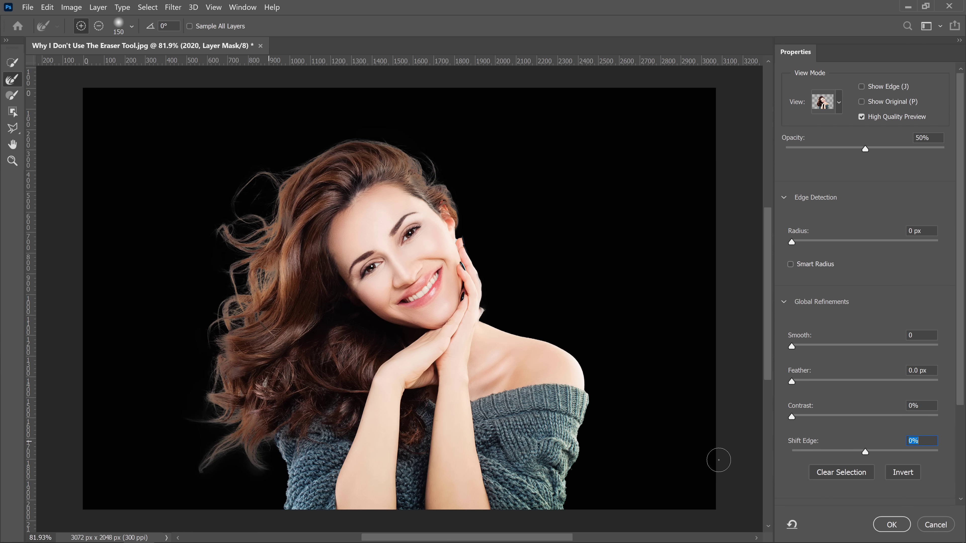
pyautogui.click(891, 524)
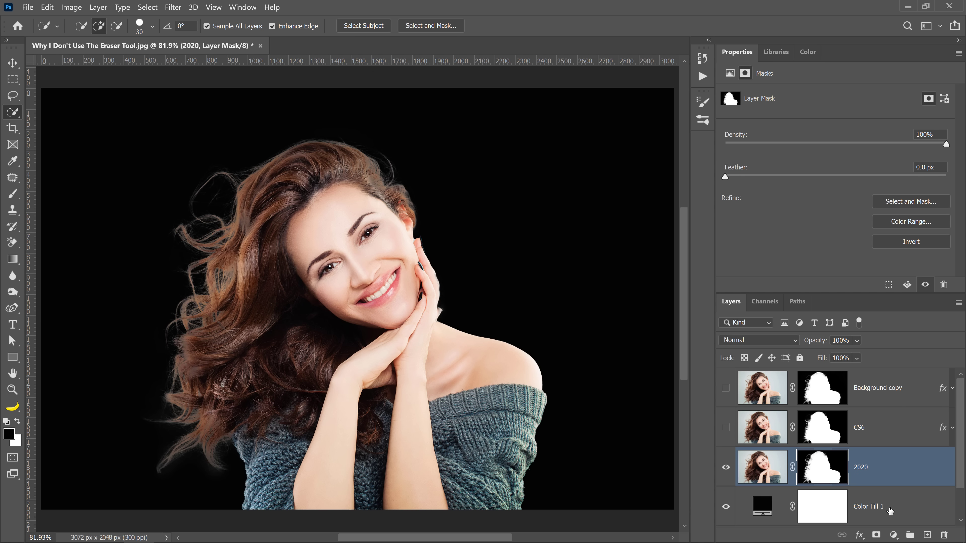
# Step: Compare the 2020 cutout with Background copy by switching layer visibility
pyautogui.click(727, 468)
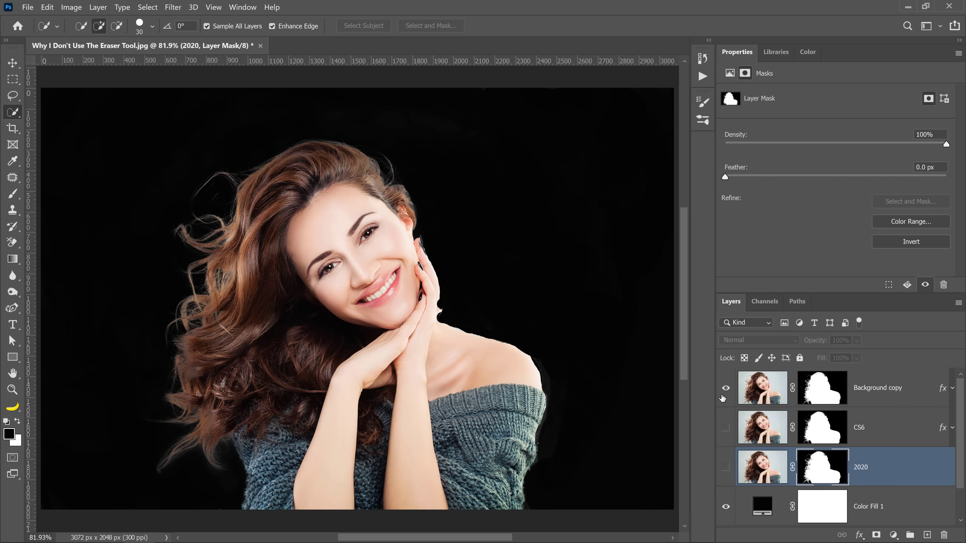
pyautogui.click(726, 389)
pyautogui.click(726, 467)
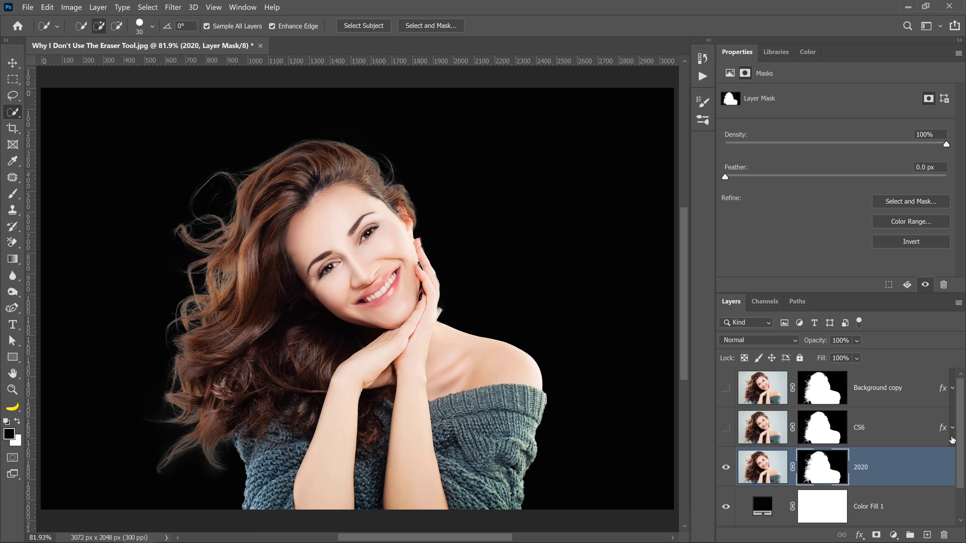
# Step: Copy the stroke effect from the CS6 layer to layer 2020 and show the effects on 2020
pyautogui.click(953, 428)
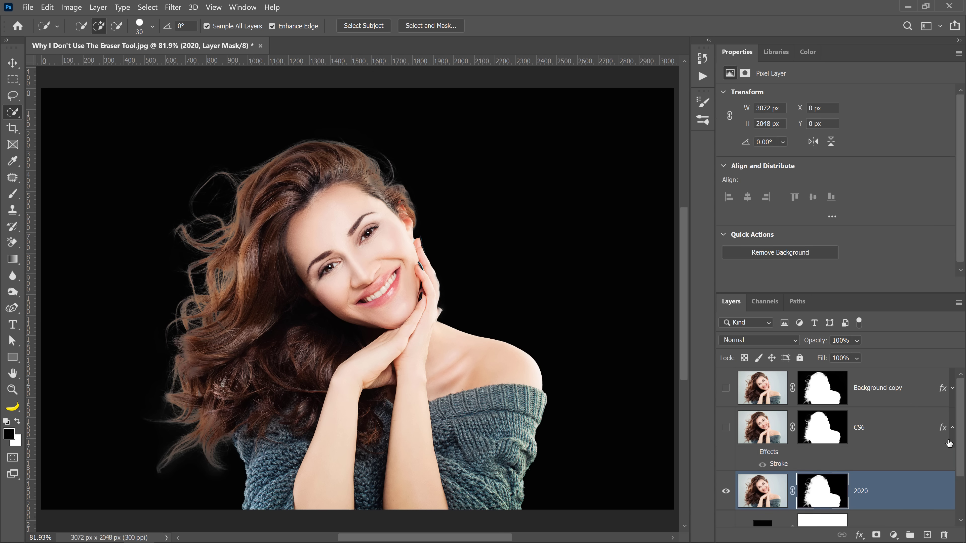
pyautogui.click(942, 429)
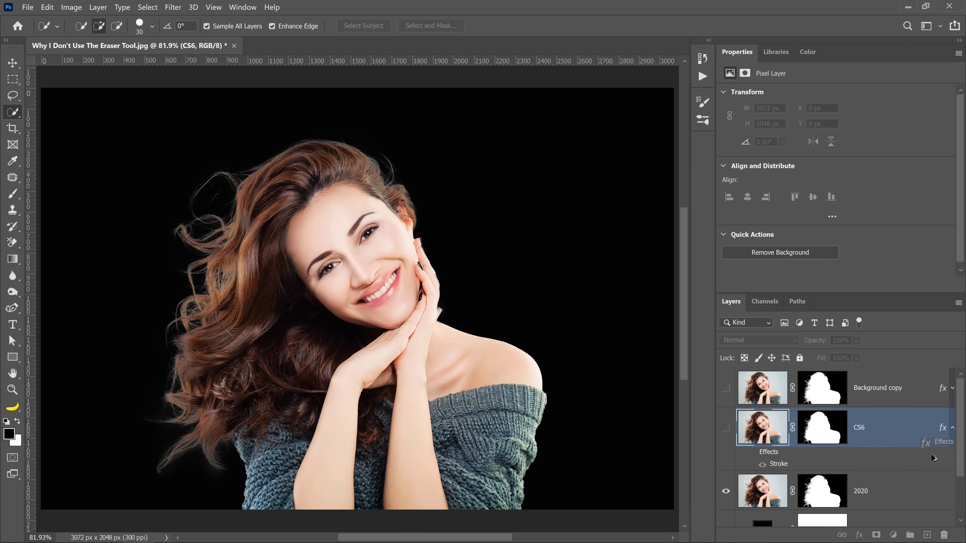
pyautogui.moveTo(942, 430); pyautogui.dragTo(943, 491)
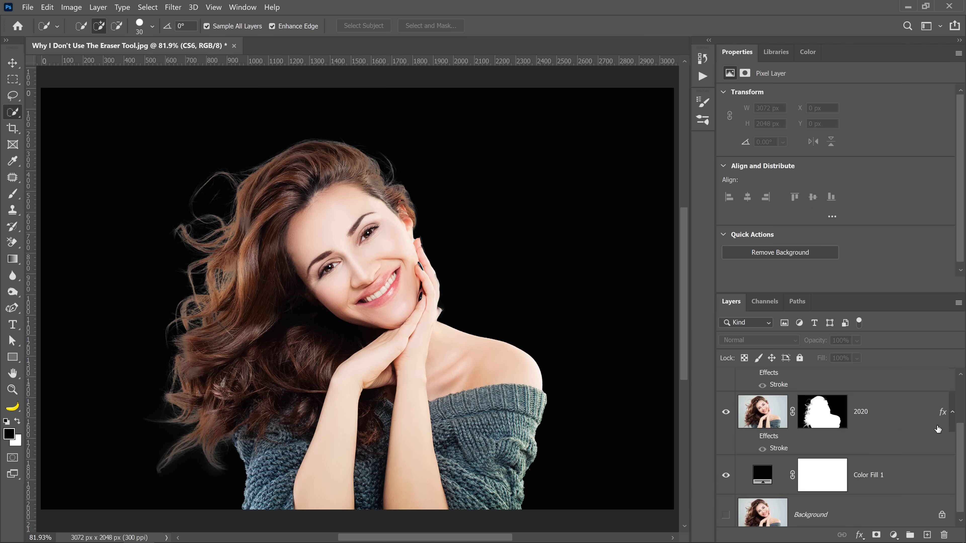
pyautogui.click(759, 442)
pyautogui.click(751, 437)
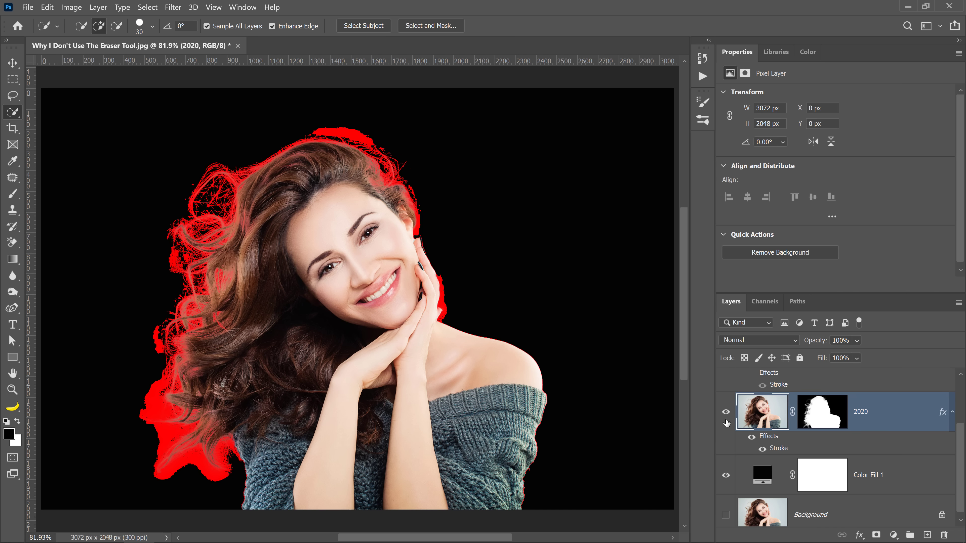
# Step: Compare the stroke outlines of CS6 and 2020 by switching layers and effects, ending with 2020 shown and its effects hidden
pyautogui.click(726, 412)
pyautogui.scroll(2, 740, 434)
pyautogui.click(726, 388)
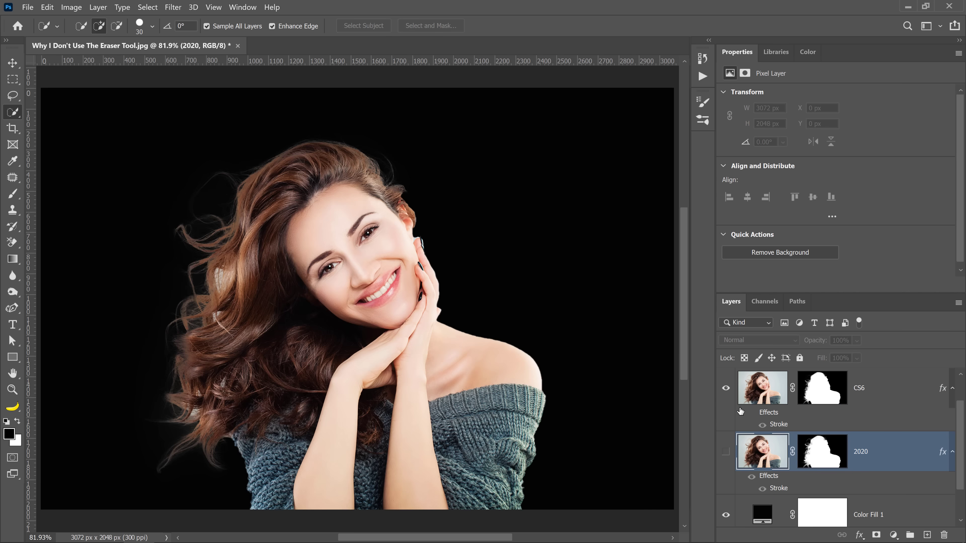
pyautogui.click(751, 413)
pyautogui.click(751, 413)
pyautogui.click(725, 388)
pyautogui.click(726, 452)
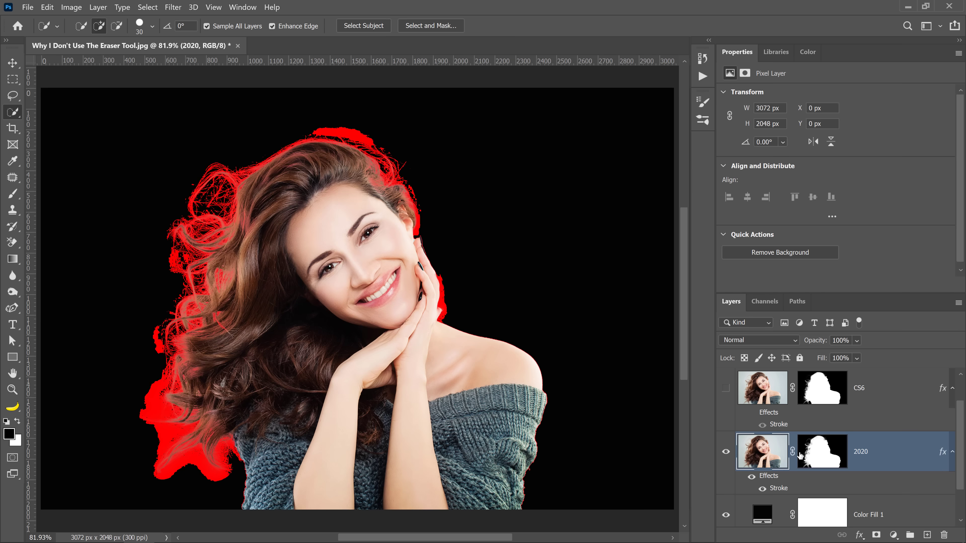
pyautogui.click(752, 477)
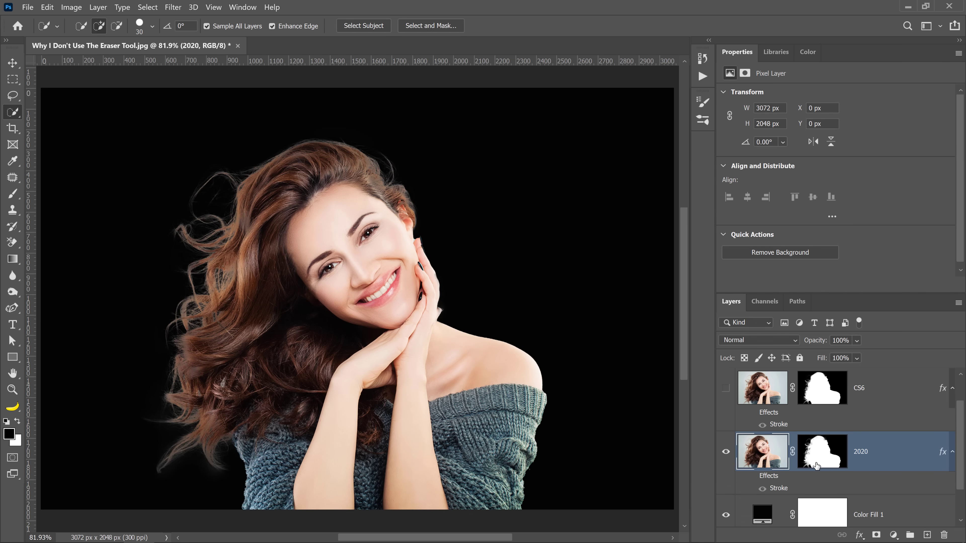